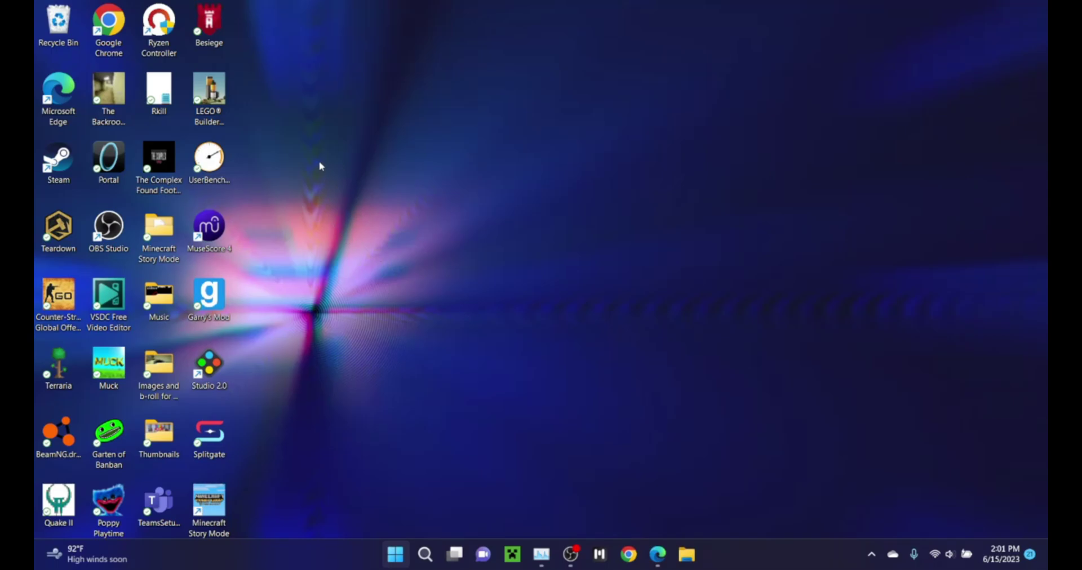
# Step: Check the processor's performance details in Task Manager and minimise the window
pyautogui.moveTo(299, 107); pyautogui.dragTo(507, 326)
pyautogui.click(542, 554)
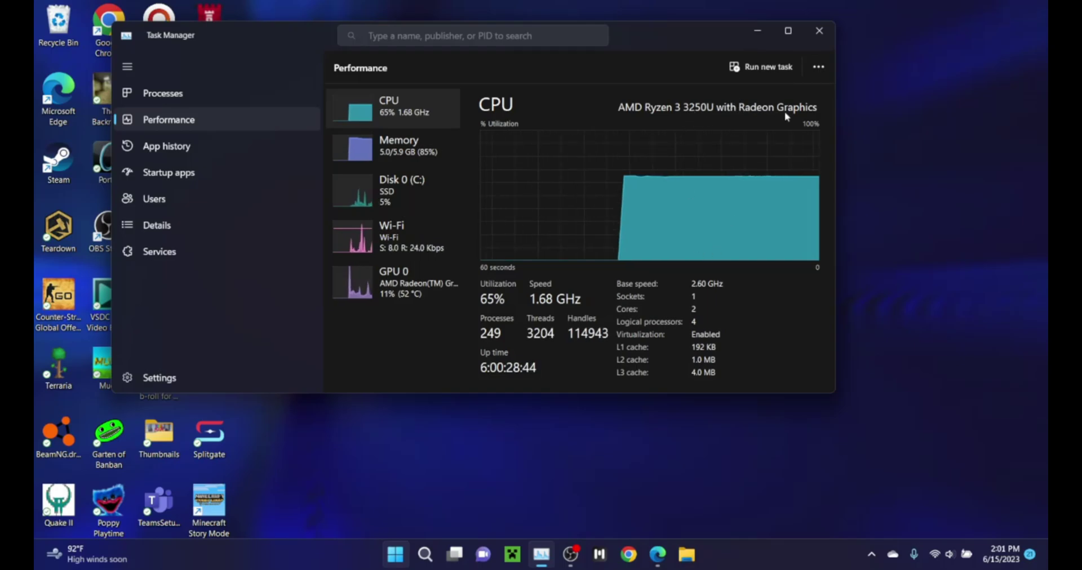
pyautogui.click(758, 31)
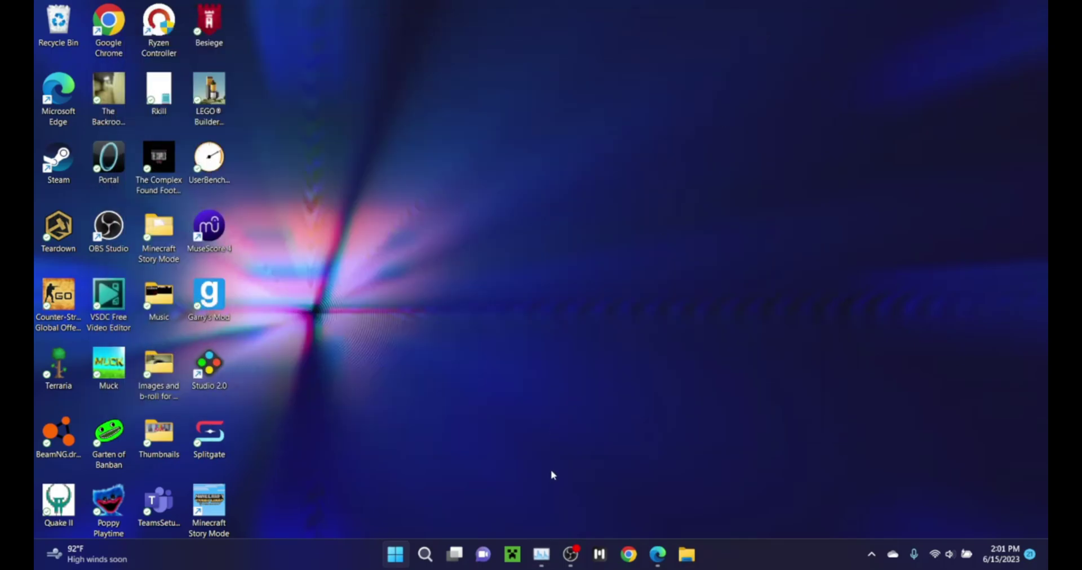
pyautogui.moveTo(383, 259); pyautogui.dragTo(549, 150)
pyautogui.moveTo(555, 285); pyautogui.dragTo(820, 332)
# Step: Switch to Microsoft Edge and search the web for "crackers witherstorm mod" in a new tab
pyautogui.click(657, 555)
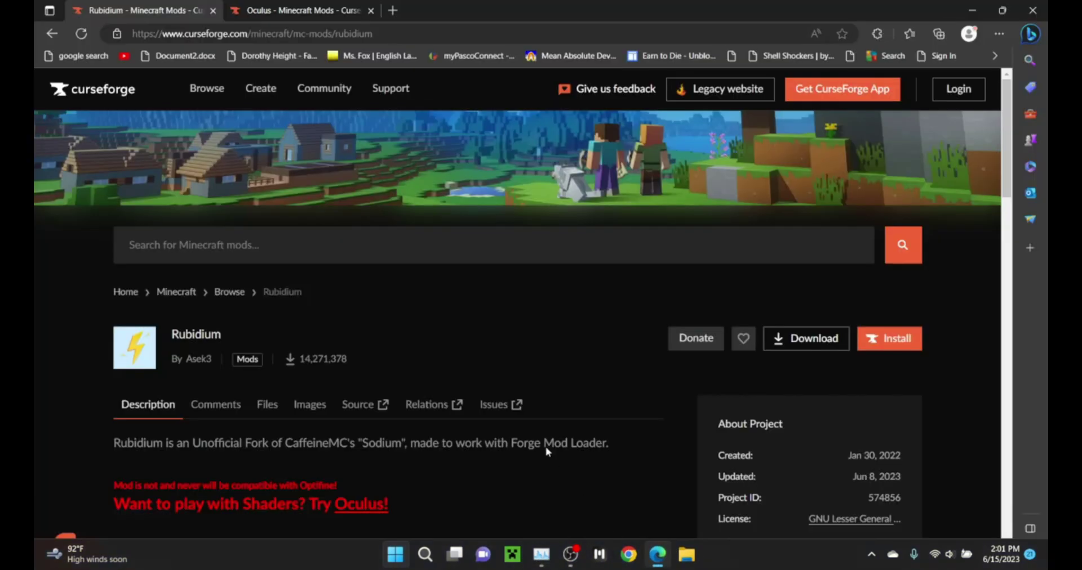
pyautogui.click(393, 10)
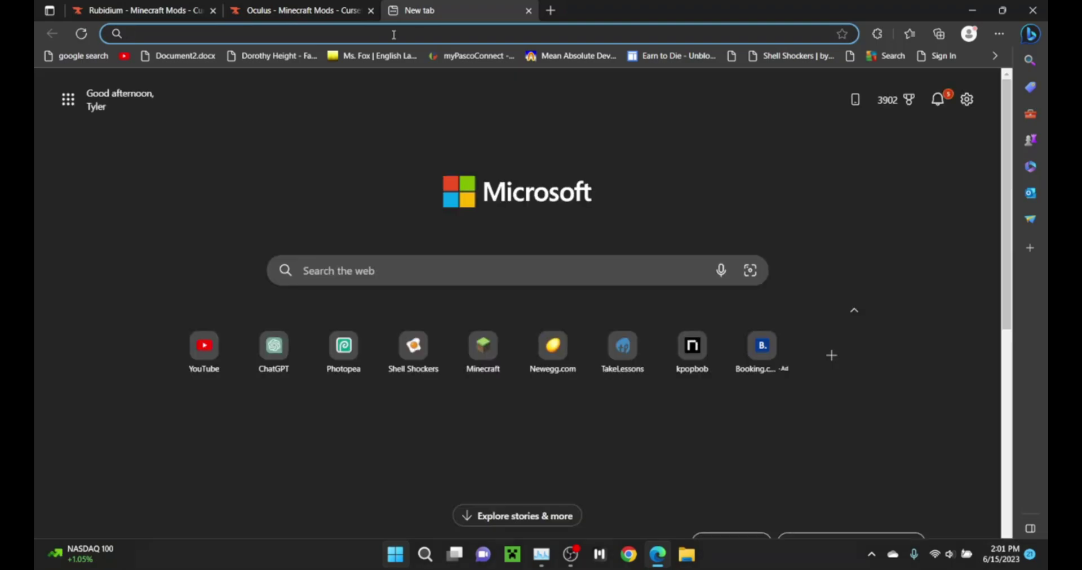
pyautogui.click(395, 34)
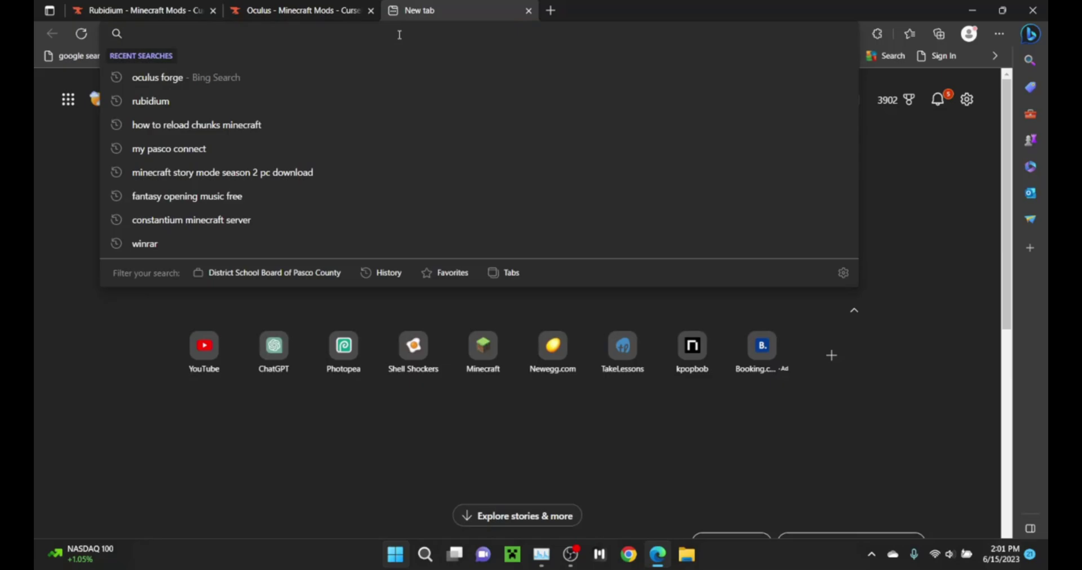
pyautogui.write('crackers wi')
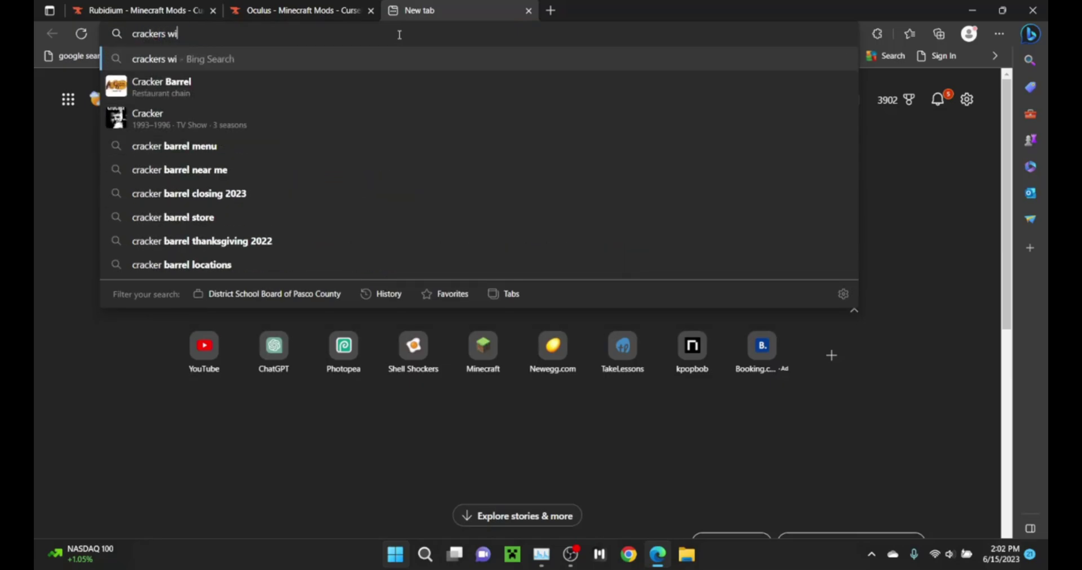
pyautogui.write('therstorm m')
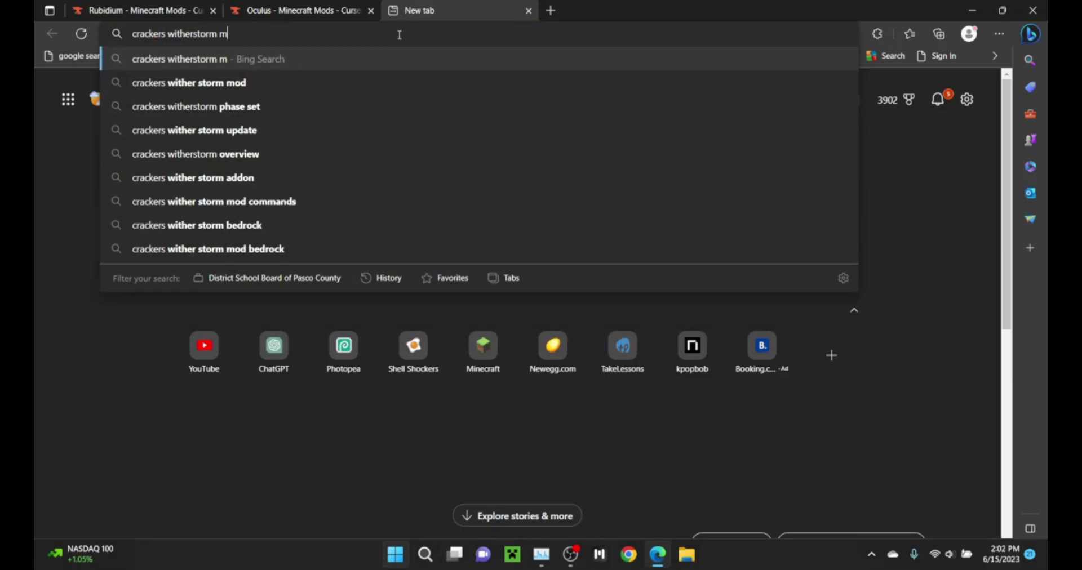
pyautogui.write('od')
pyautogui.press('Return')
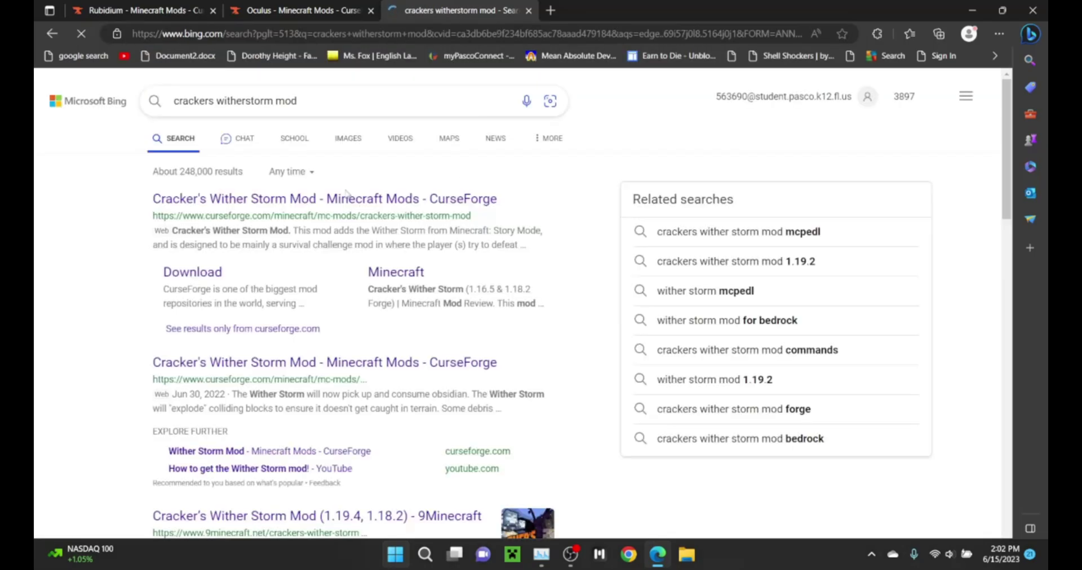
# Step: Open the CurseForge page of Cracker's Wither Storm Mod and look over its supported game versions
pyautogui.click(272, 200)
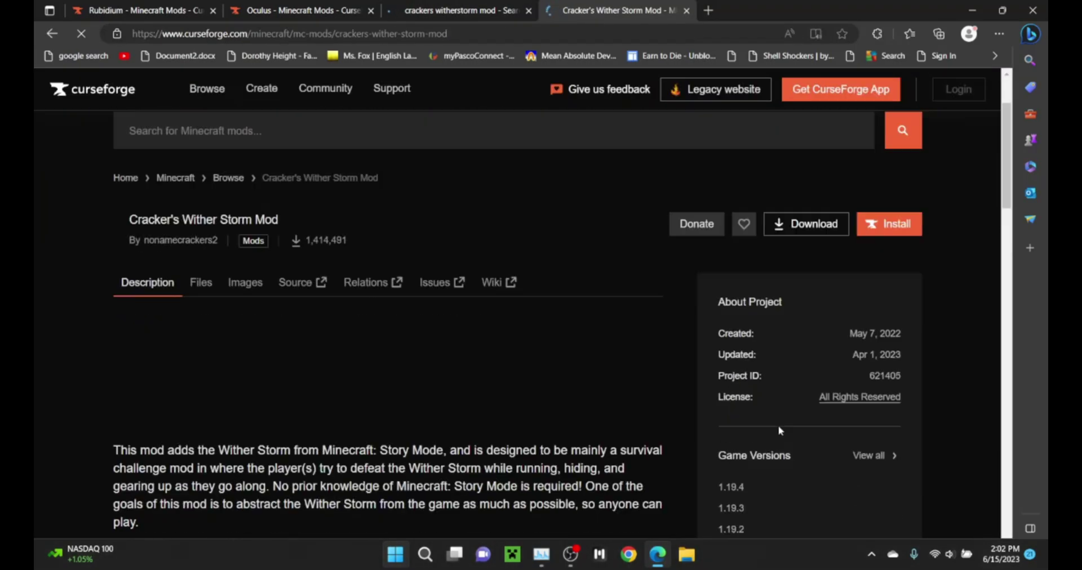
pyautogui.scroll(-8, 727, 442)
pyautogui.scroll(3, 768, 365)
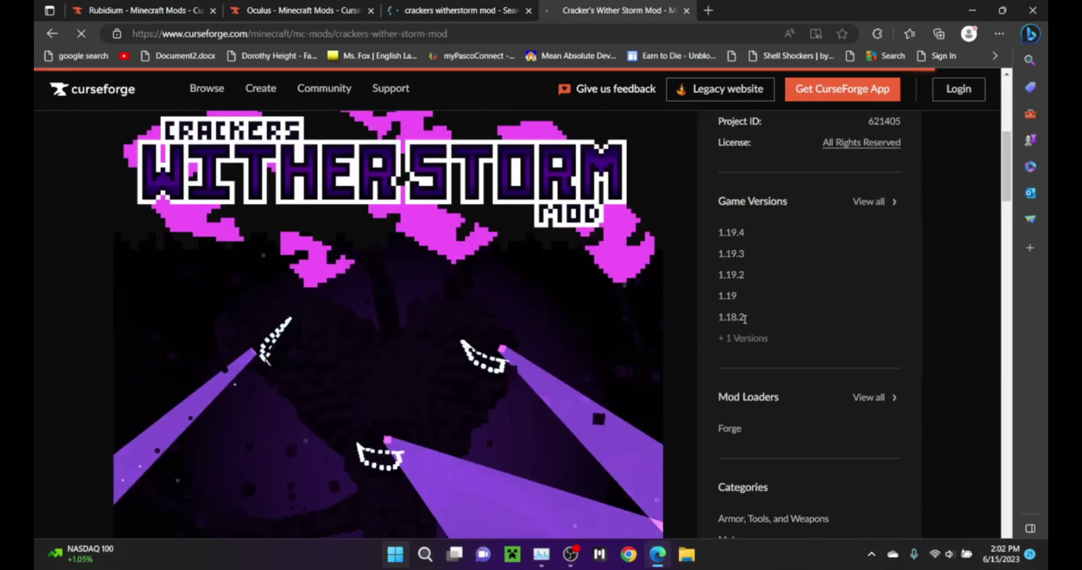
pyautogui.scroll(3, 734, 269)
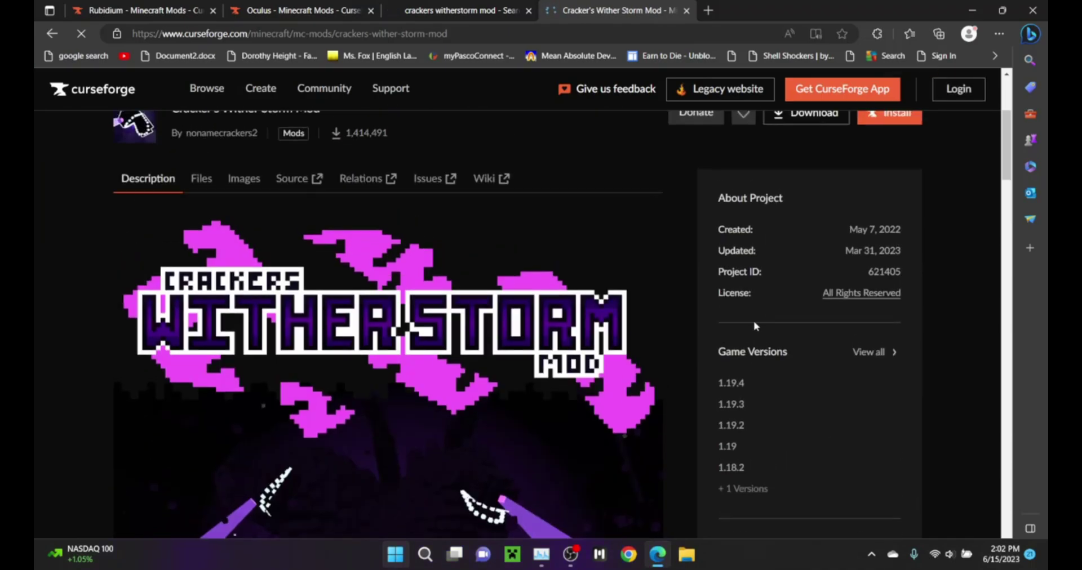
# Step: Show the Wither Storm mod's files for version 1.19.4 and view the download options of witherstormmod-1.19.4-3.2.1.3.jar
pyautogui.click(739, 387)
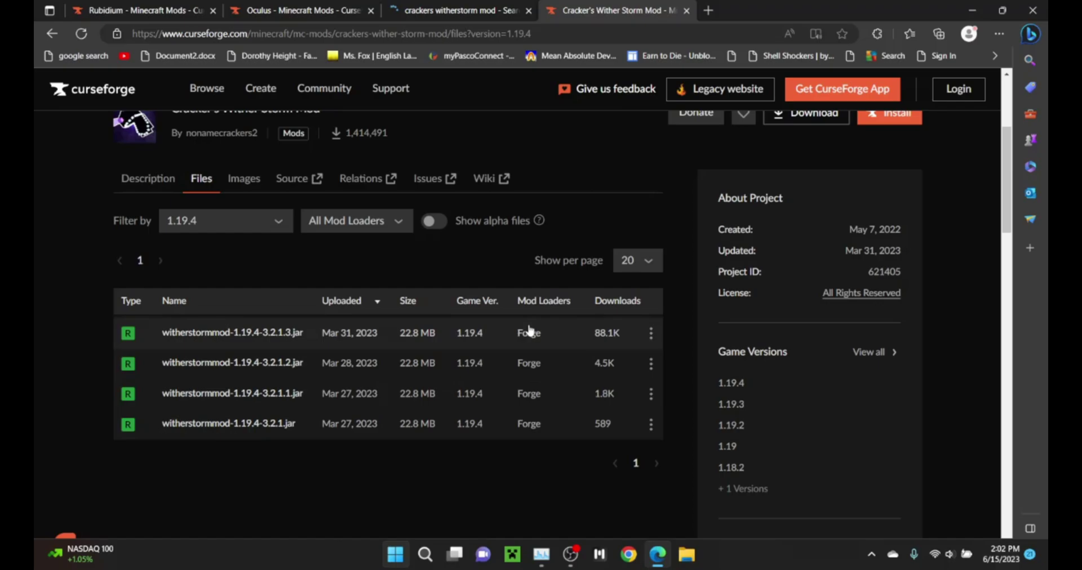
pyautogui.click(652, 334)
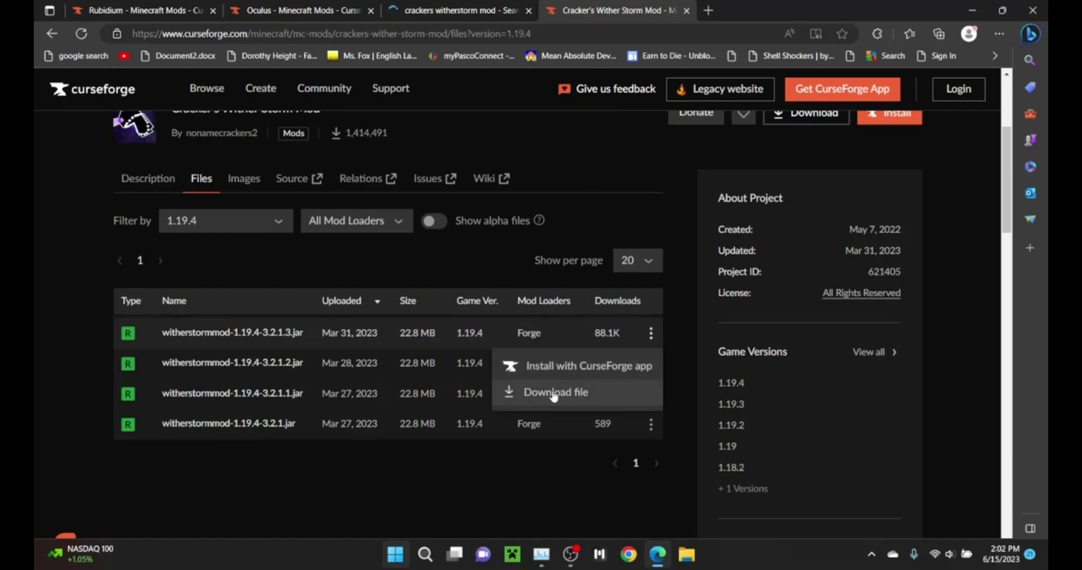
pyautogui.click(599, 164)
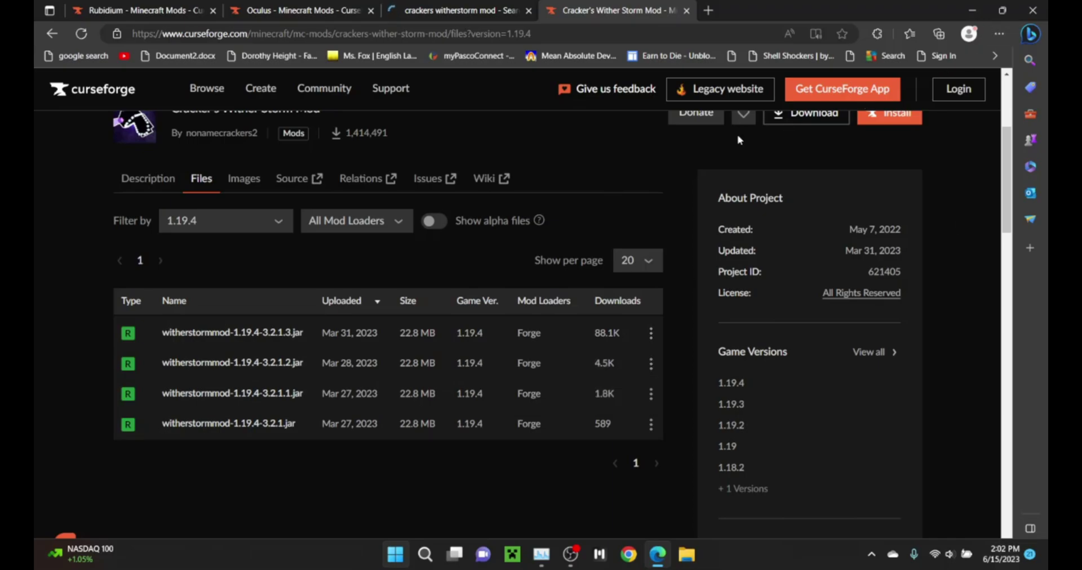
# Step: Open the %appdata% location through the Run dialog and go into the mods folder inside .minecraft
pyautogui.press('super+r')
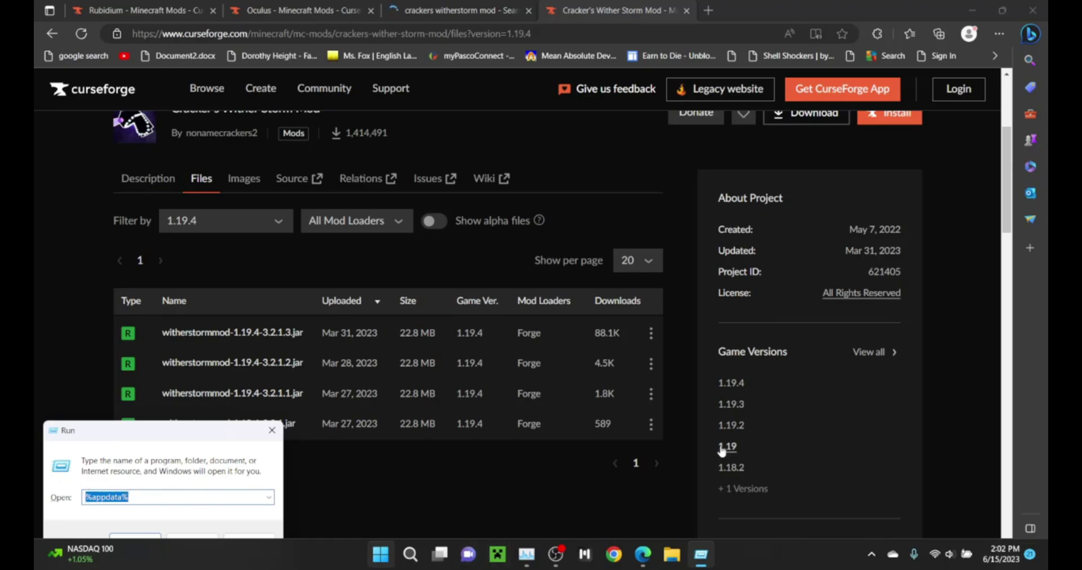
pyautogui.press('Escape')
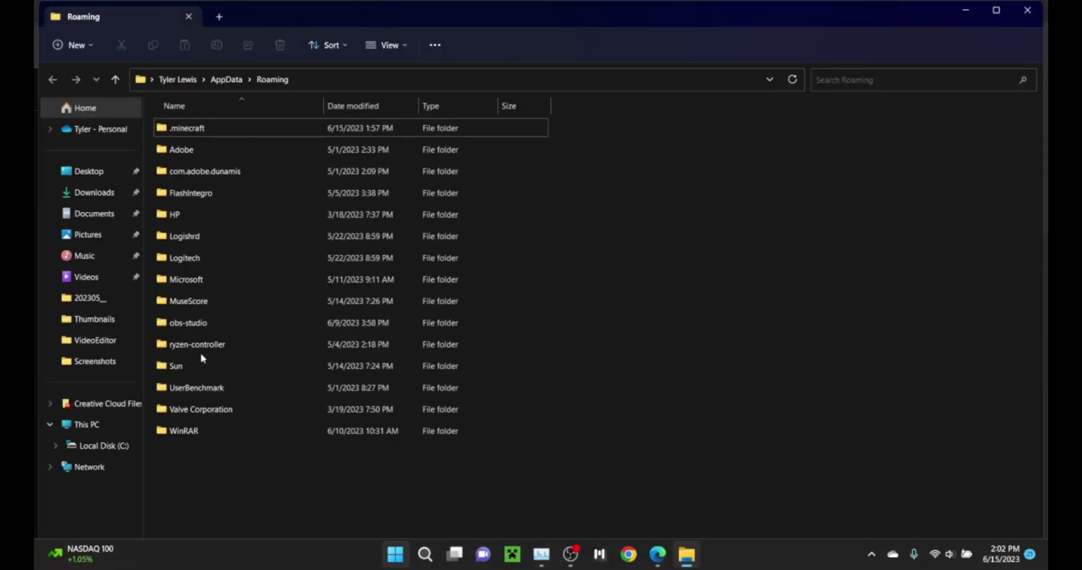
pyautogui.click(214, 409)
pyautogui.press('Home')
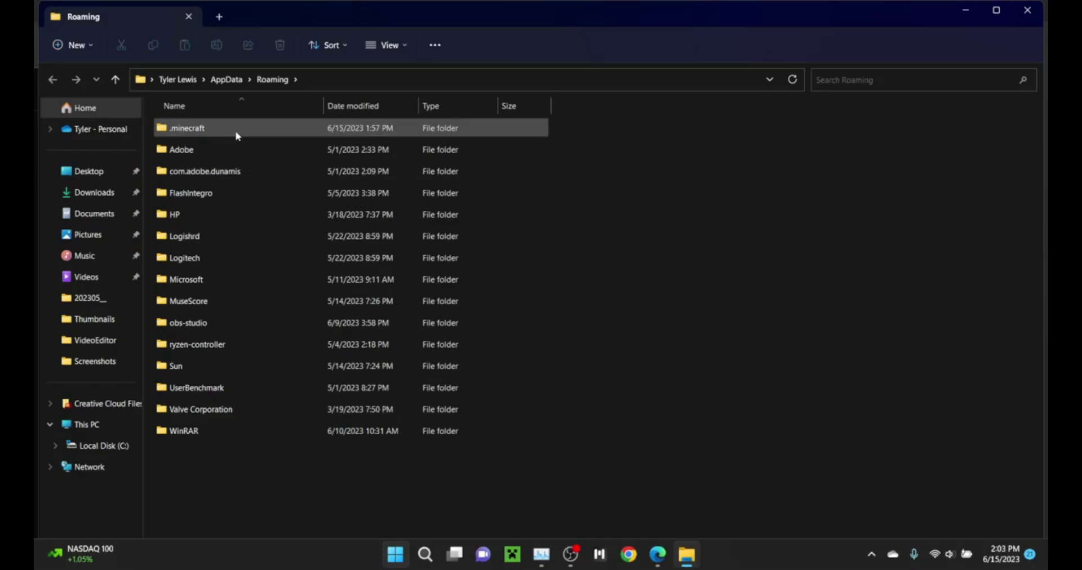
pyautogui.doubleClick(204, 131)
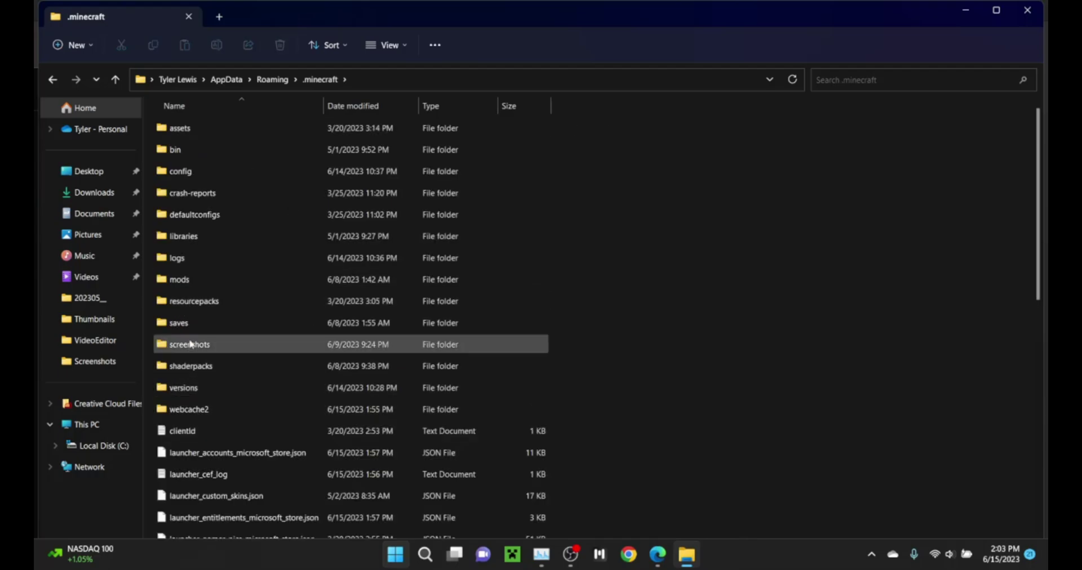
pyautogui.click(187, 284)
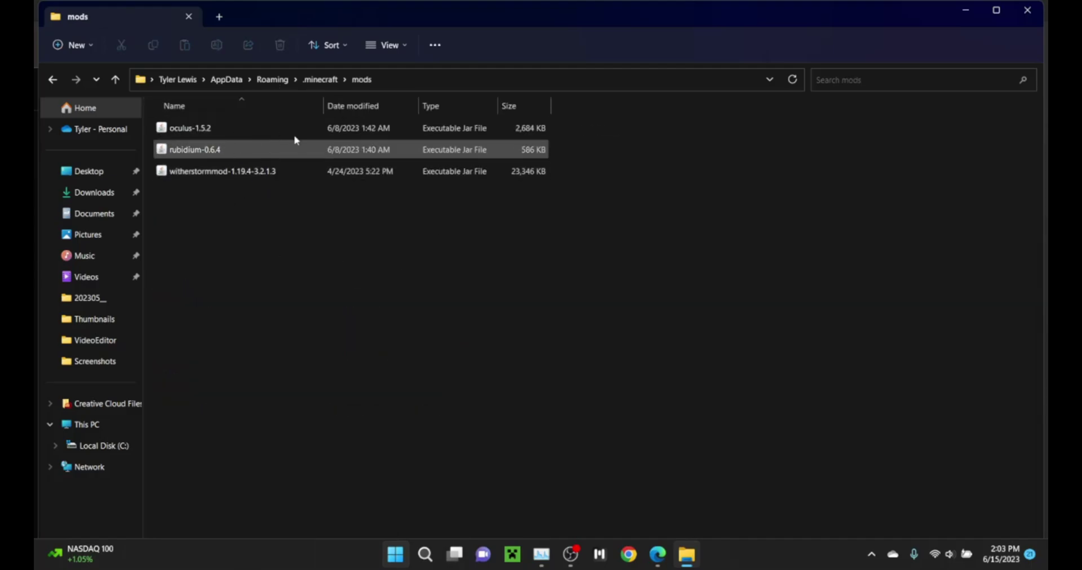
# Step: Reposition the mods folder window over the browser page and minimise it
pyautogui.moveTo(405, 2); pyautogui.dragTo(454, 225)
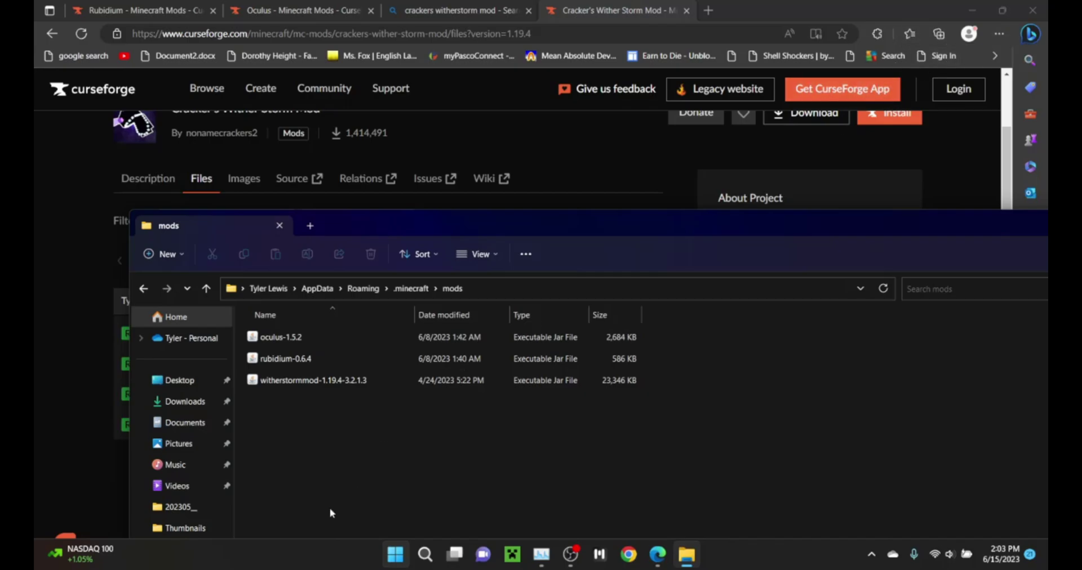
pyautogui.moveTo(451, 228); pyautogui.dragTo(309, 225)
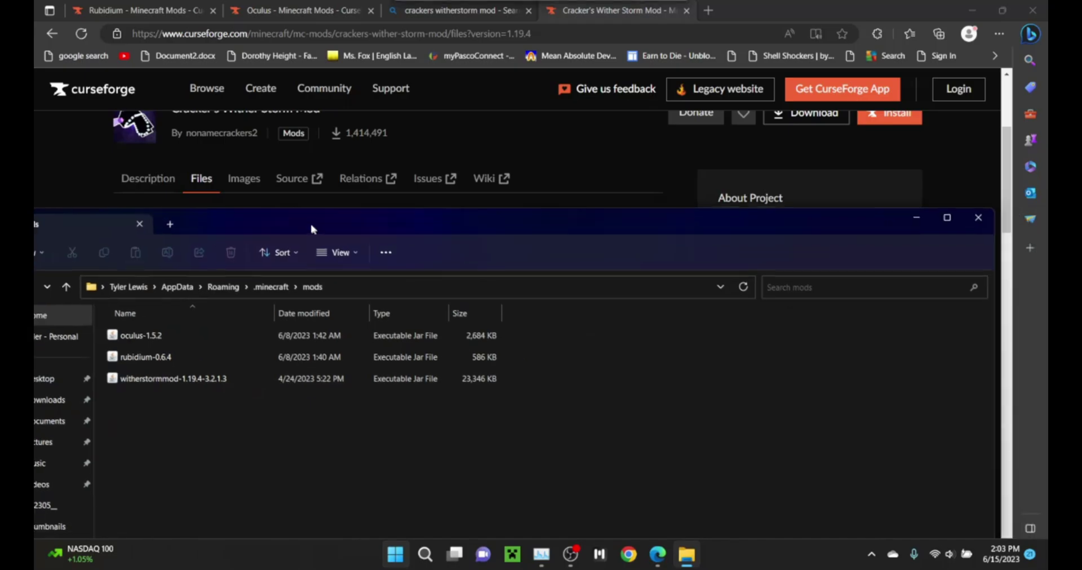
pyautogui.click(914, 217)
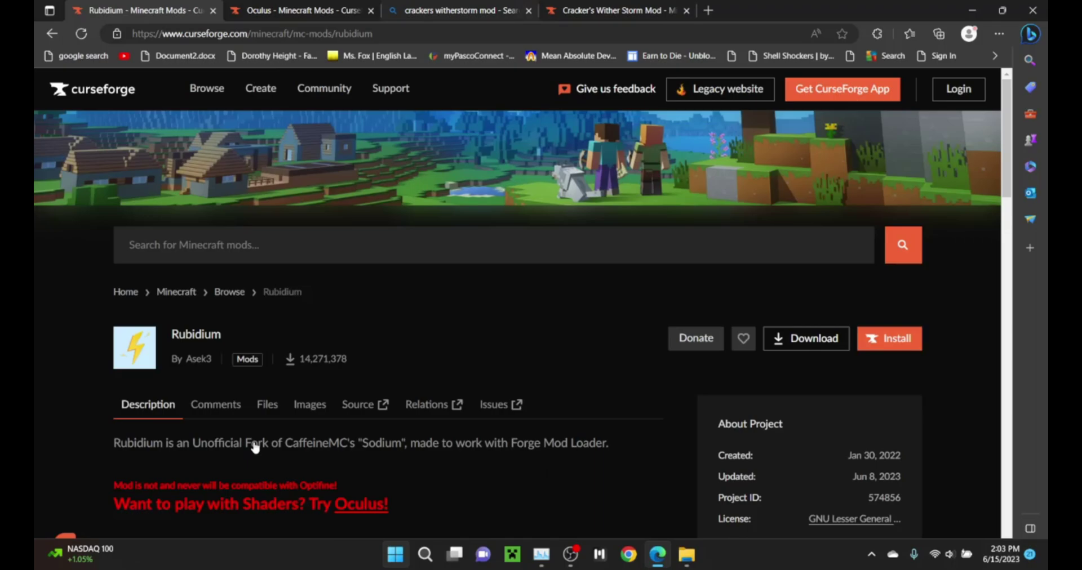
# Step: Examine the Rubidium mod page on CurseForge, including its description, features and supported game versions
pyautogui.scroll(-3, 405, 489)
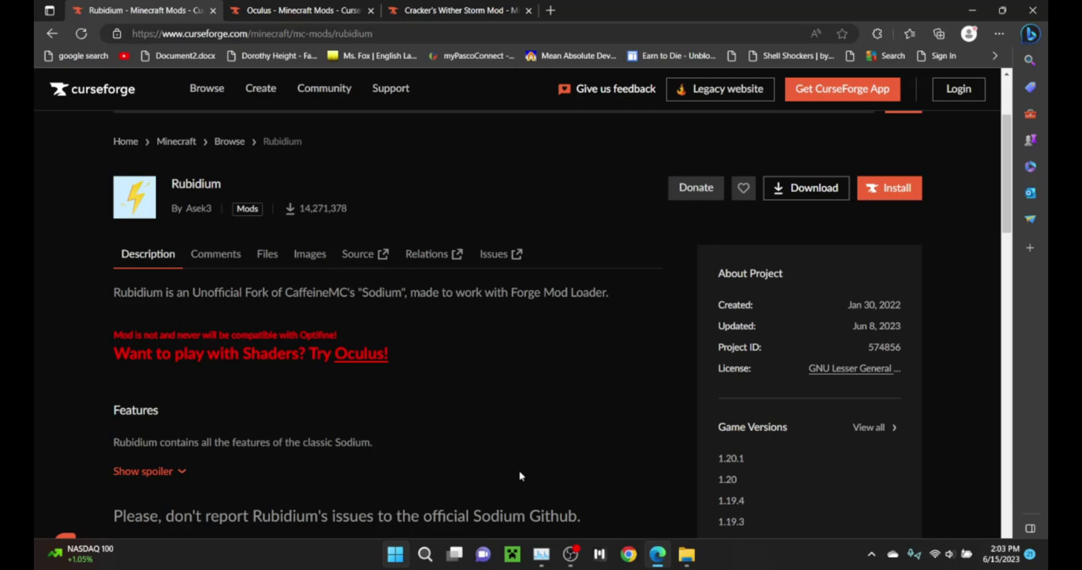
pyautogui.scroll(-4, 630, 399)
pyautogui.scroll(4, 624, 405)
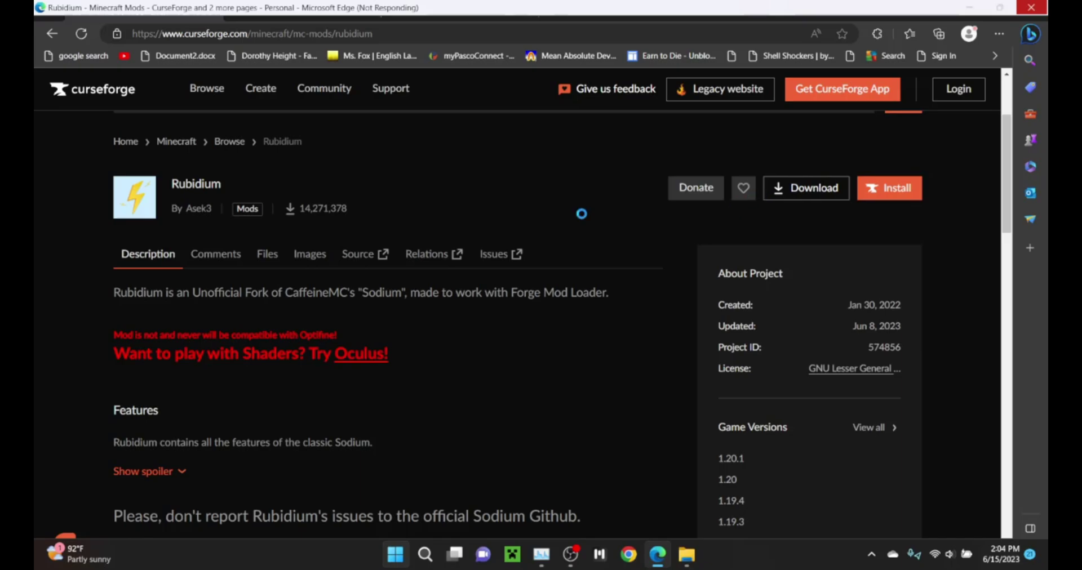
pyautogui.scroll(-3, 581, 214)
pyautogui.scroll(6, 607, 292)
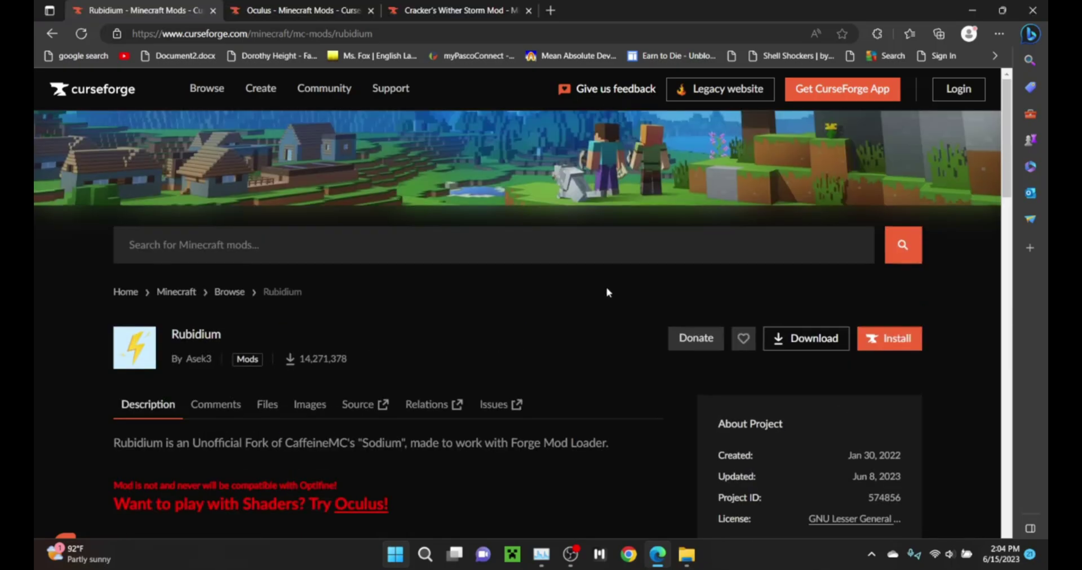
pyautogui.scroll(-3, 604, 323)
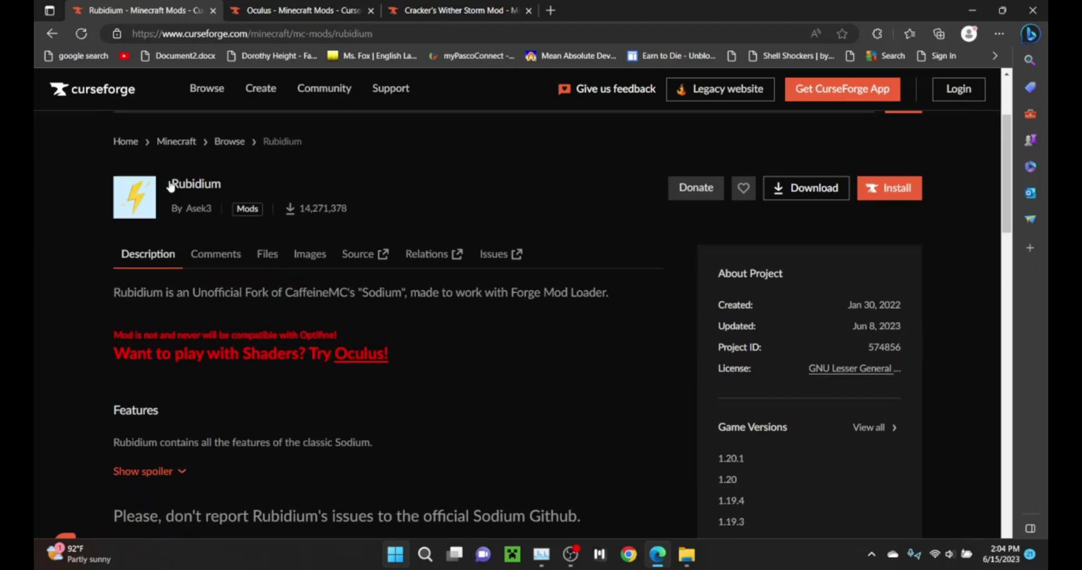
pyautogui.scroll(-1, 191, 350)
pyautogui.scroll(-2, 191, 350)
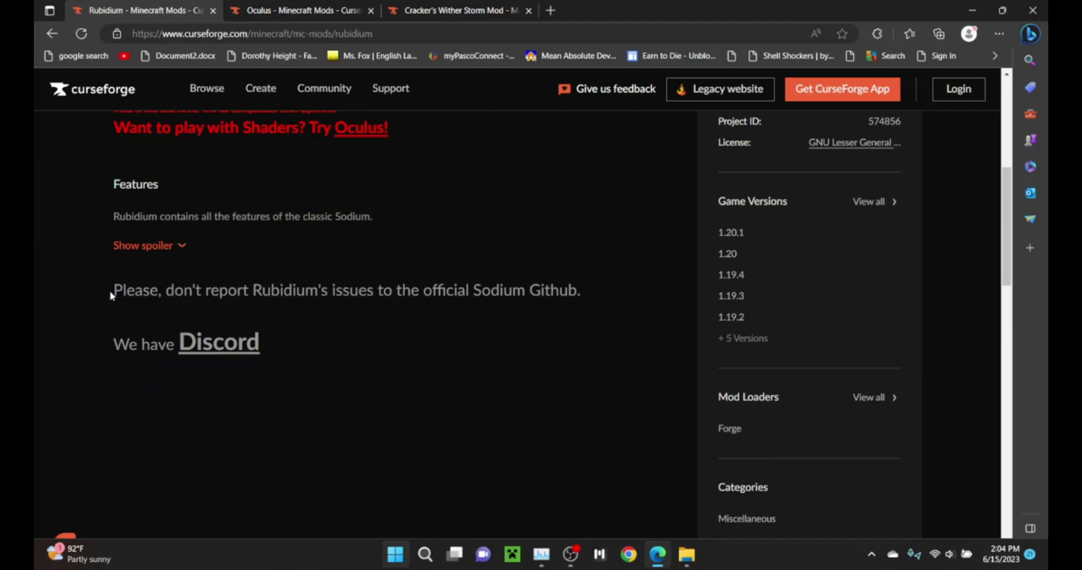
pyautogui.scroll(4, 454, 356)
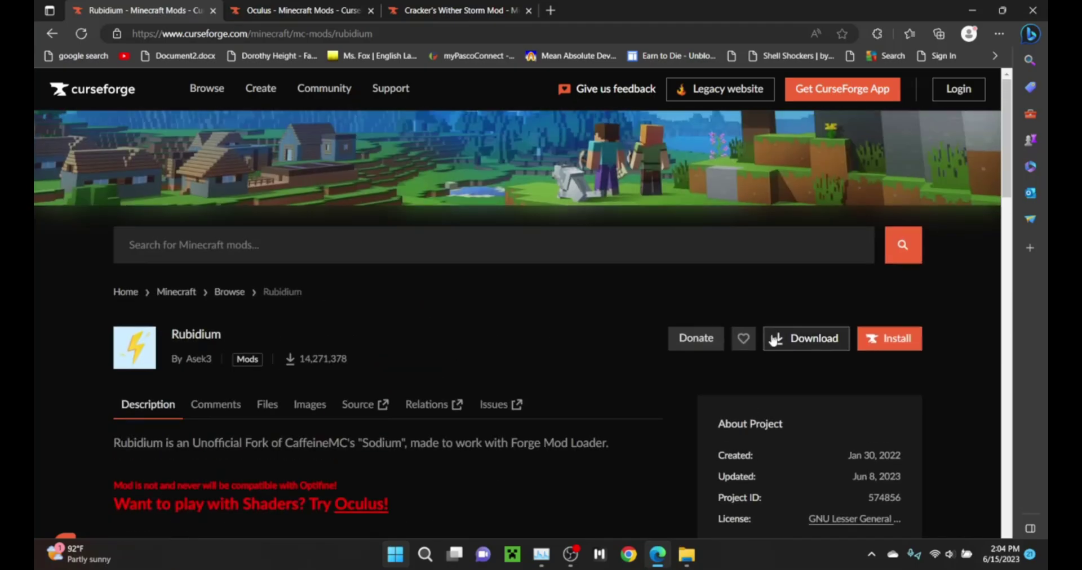
# Step: Show Rubidium's files for game version 1.19.4 and view the download options of Rubidium mc1.19.4-0.6.4
pyautogui.scroll(-3, 816, 373)
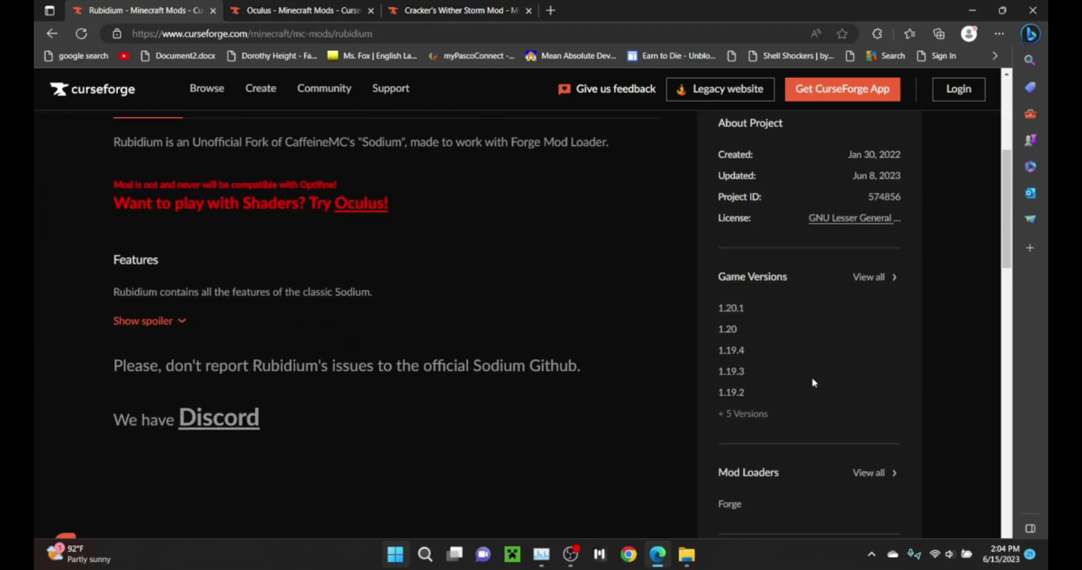
pyautogui.click(736, 351)
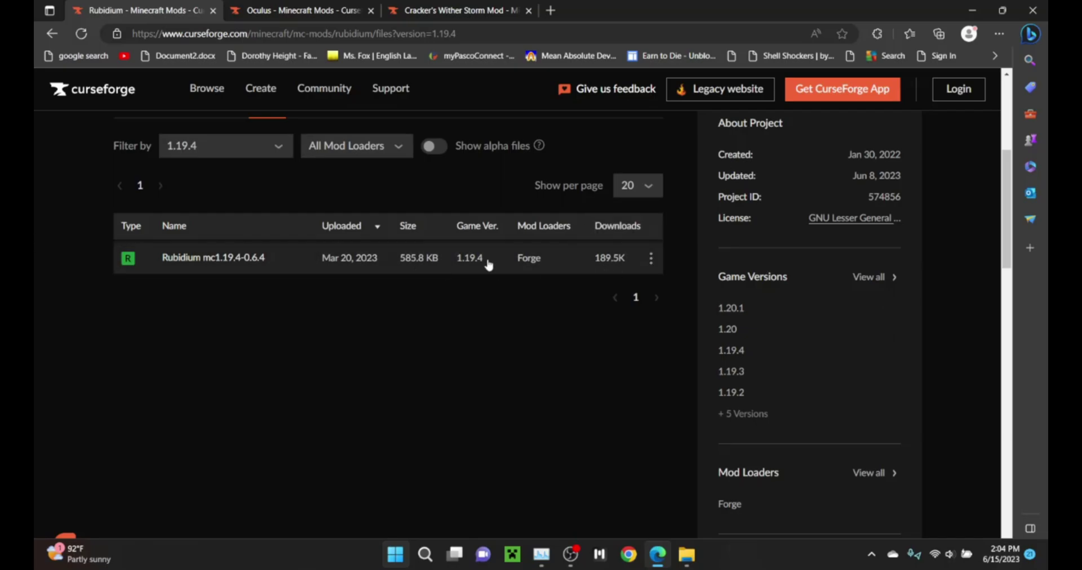
pyautogui.click(649, 261)
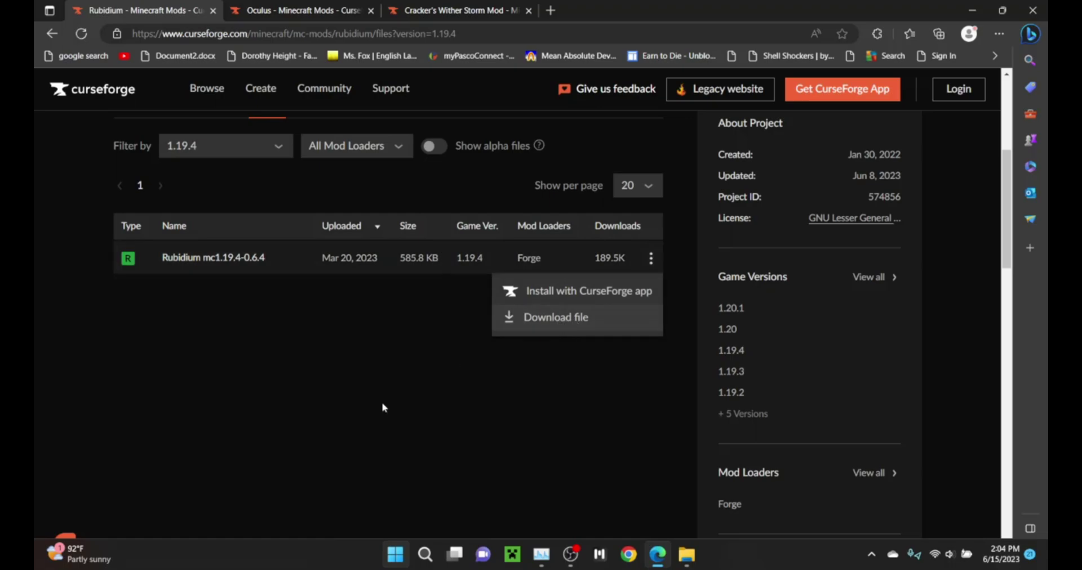
pyautogui.click(414, 399)
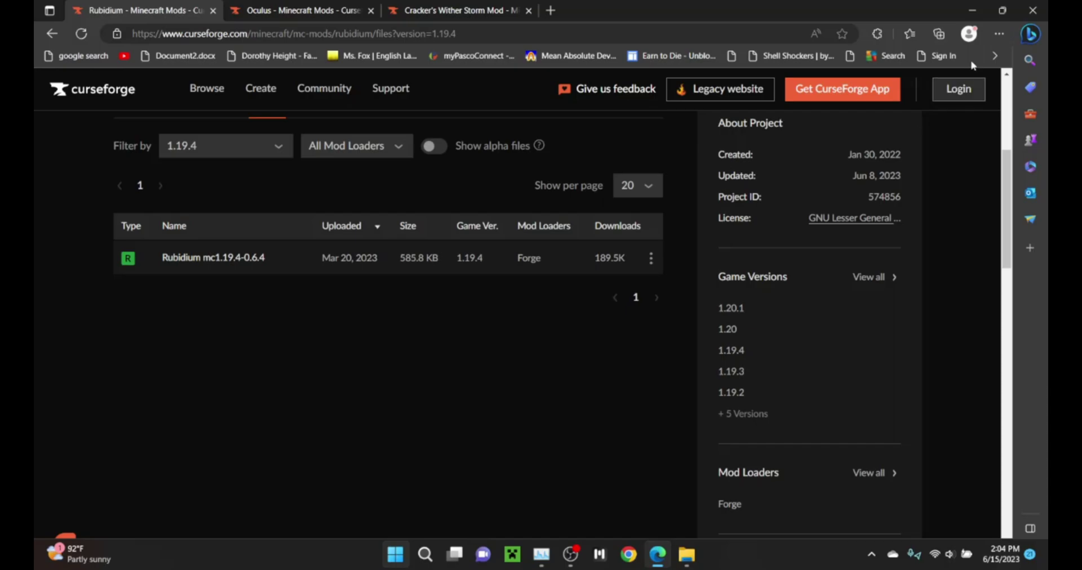
# Step: Bring the mods folder window back up and reposition it over the Rubidium files page
pyautogui.click(686, 555)
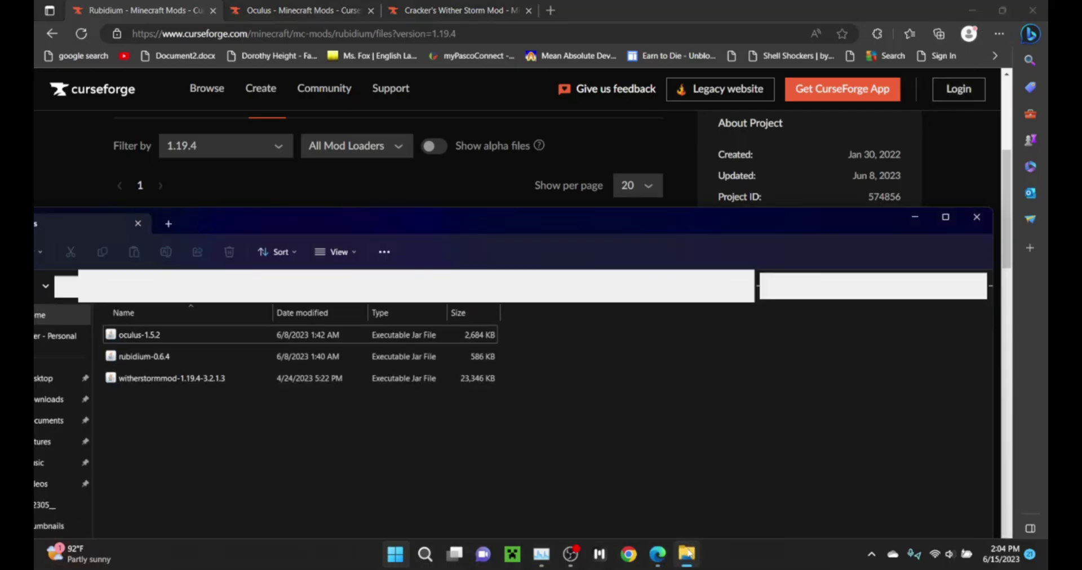
pyautogui.moveTo(425, 227); pyautogui.dragTo(534, 175)
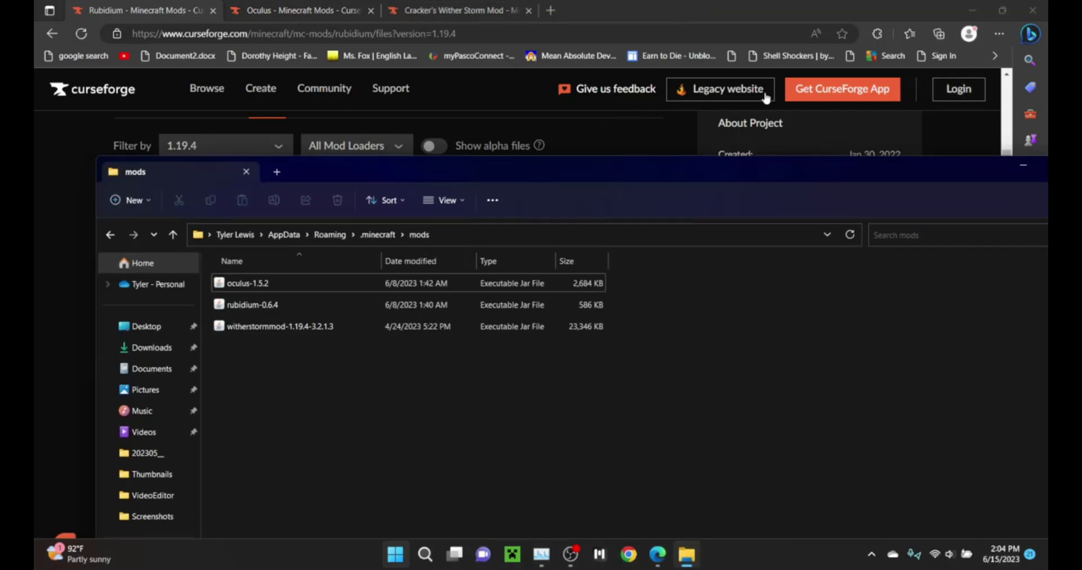
pyautogui.moveTo(746, 180); pyautogui.dragTo(548, 203)
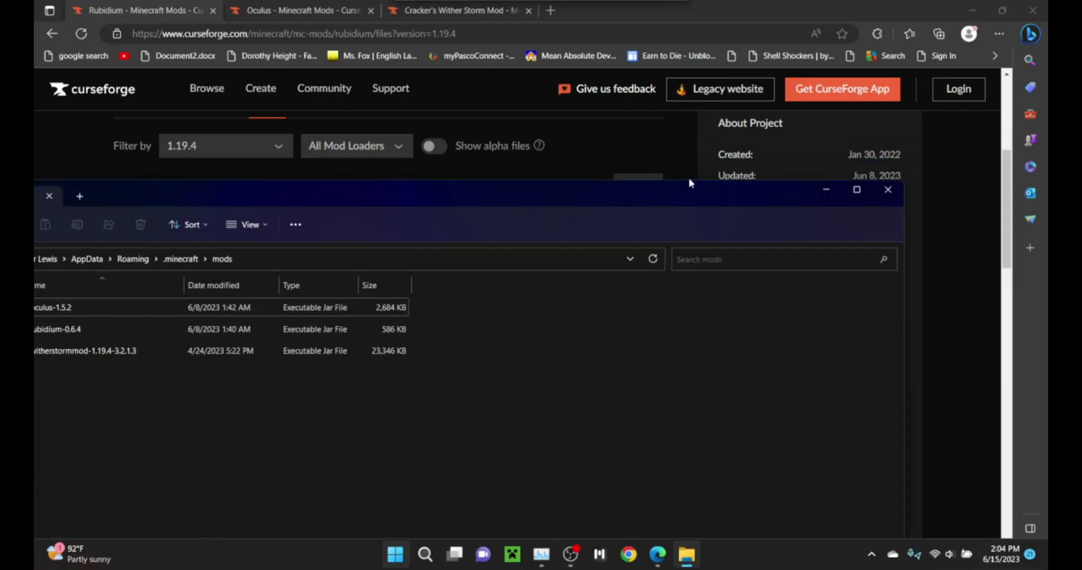
# Step: Minimise the mods folder window and examine the Oculus mod page on CurseForge, including its description and supported game versions
pyautogui.click(824, 192)
pyautogui.click(442, 7)
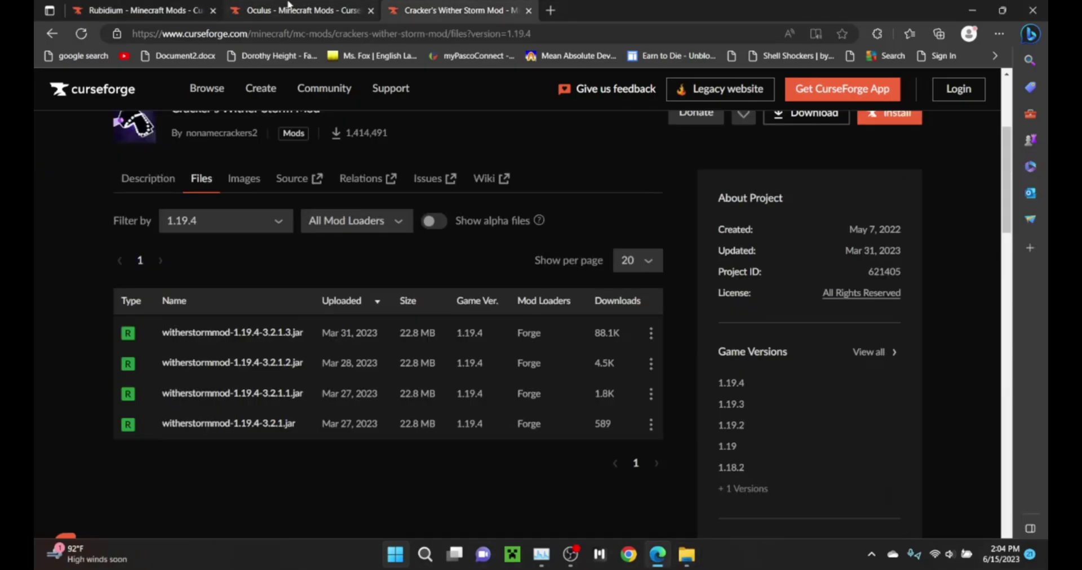
pyautogui.click(288, 10)
pyautogui.scroll(-1, 483, 296)
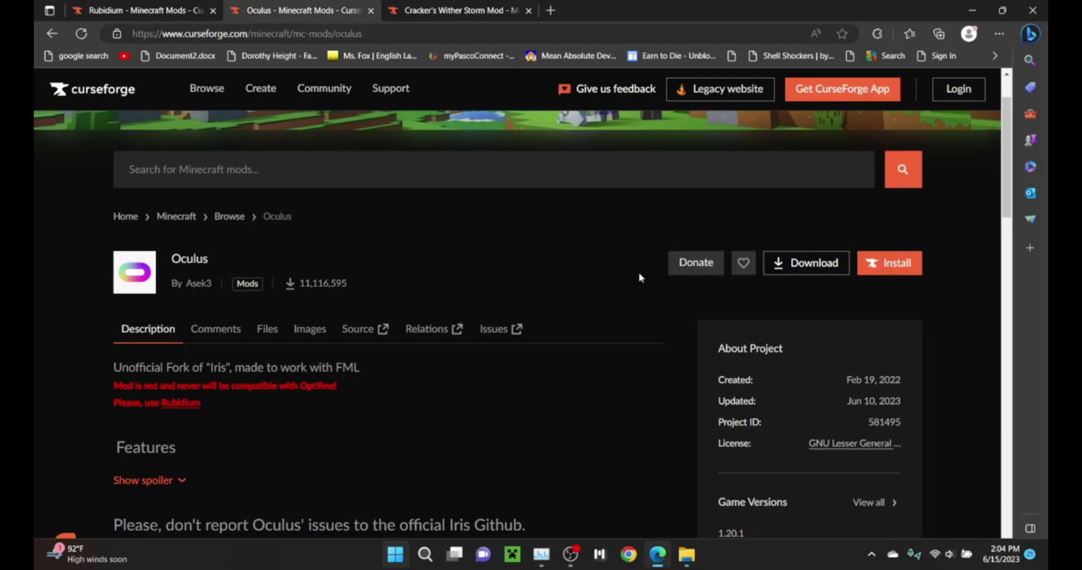
pyautogui.scroll(-1, 634, 323)
pyautogui.scroll(1, 620, 320)
pyautogui.scroll(-1, 560, 309)
pyautogui.scroll(-1, 574, 308)
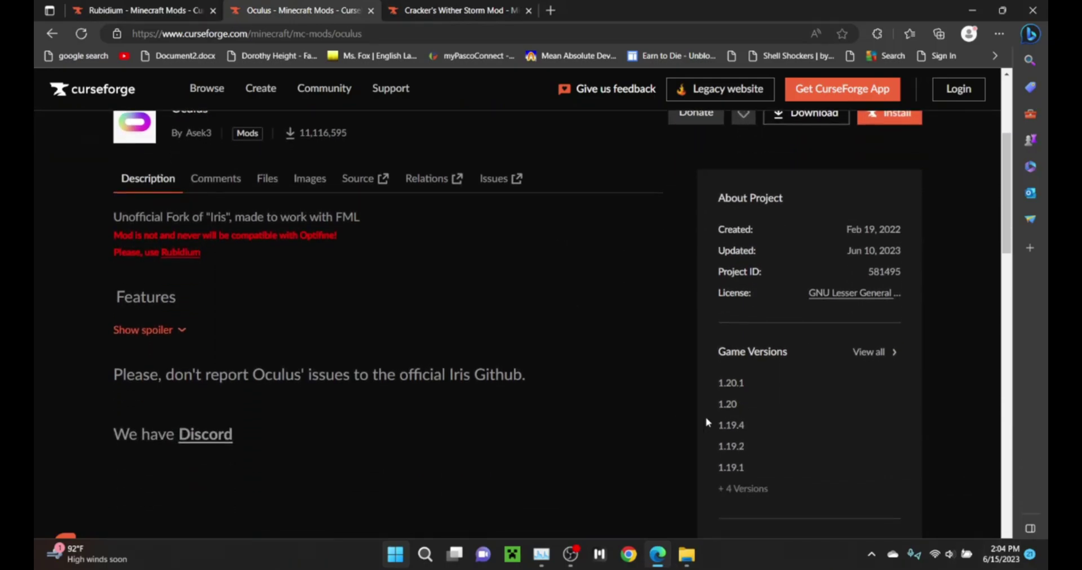
# Step: Show Oculus's files for game version 1.19.4 and view the download options of Oculus mc1.19.4-1.5.2
pyautogui.click(728, 425)
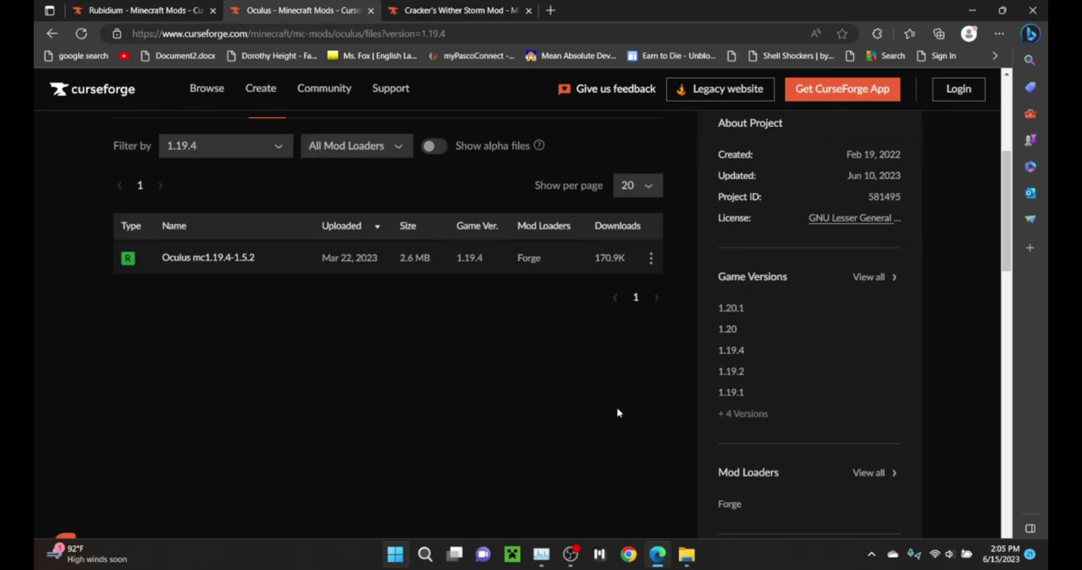
pyautogui.click(650, 258)
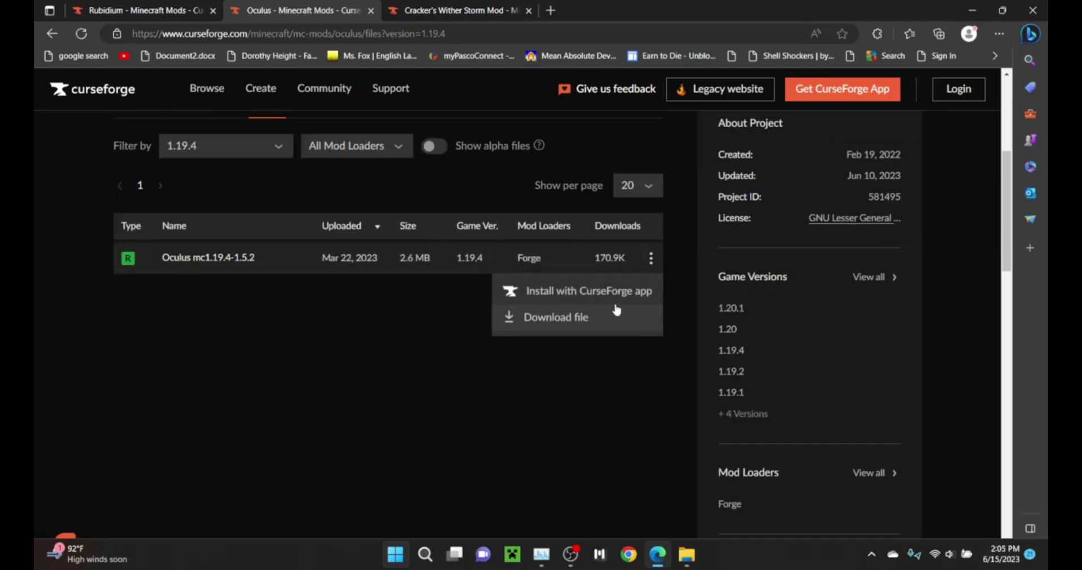
pyautogui.click(570, 344)
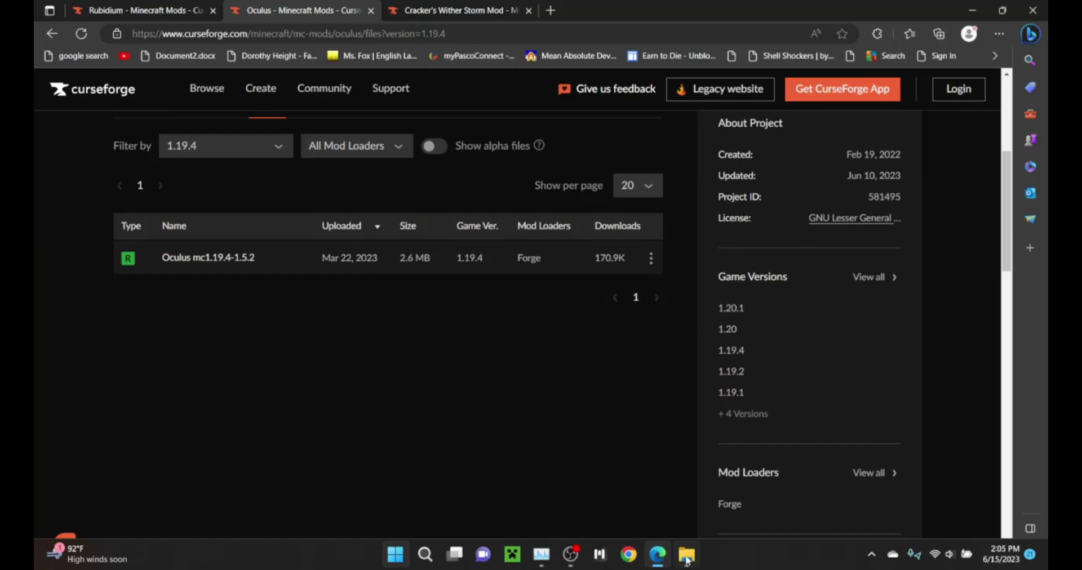
# Step: Bring up the mods folder window over the Oculus files page, check the mod files, and close it
pyautogui.click(687, 555)
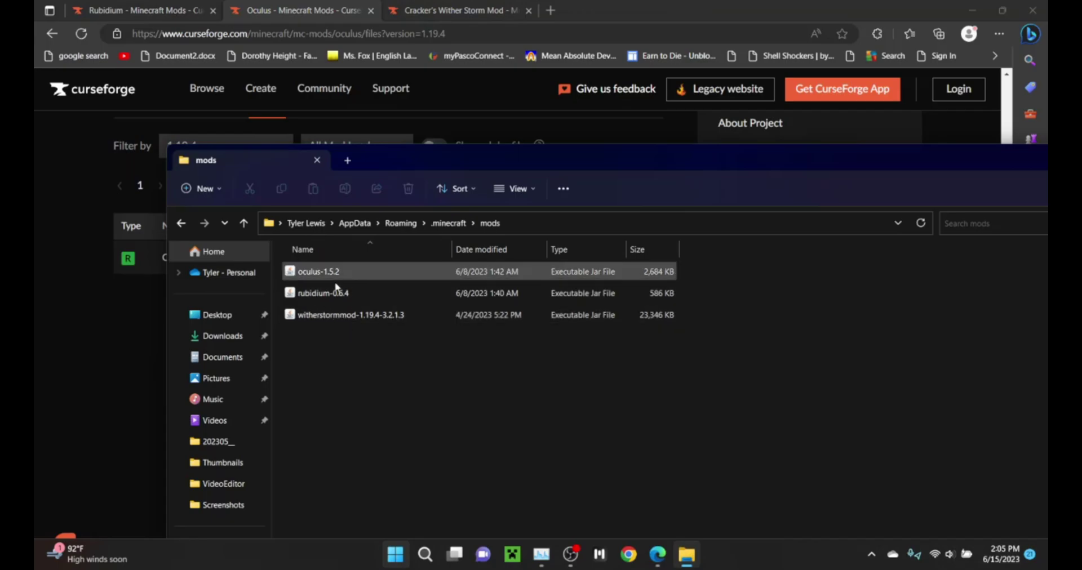
pyautogui.moveTo(397, 165); pyautogui.dragTo(248, 184)
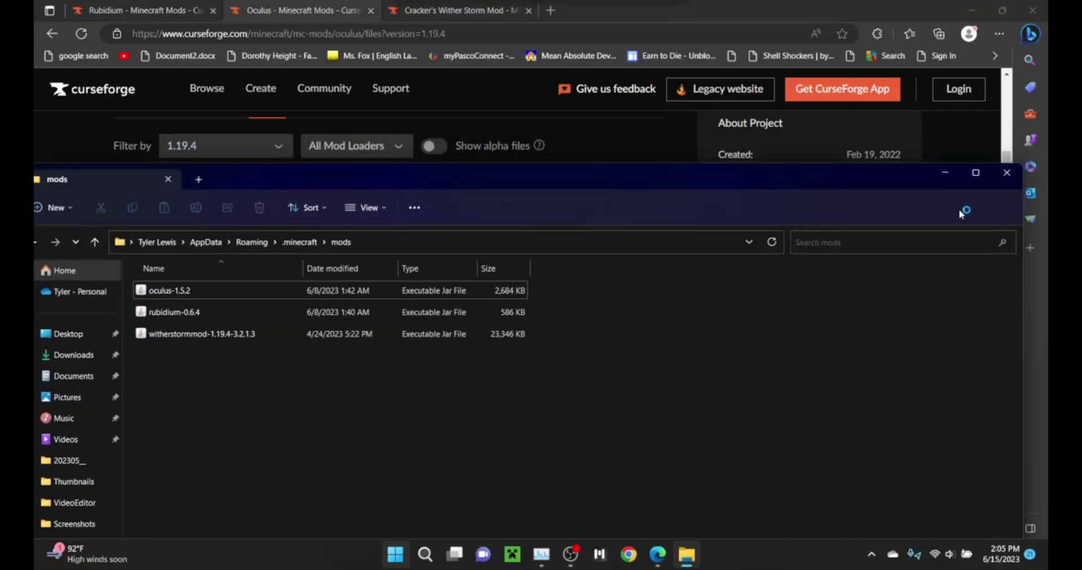
pyautogui.click(1006, 172)
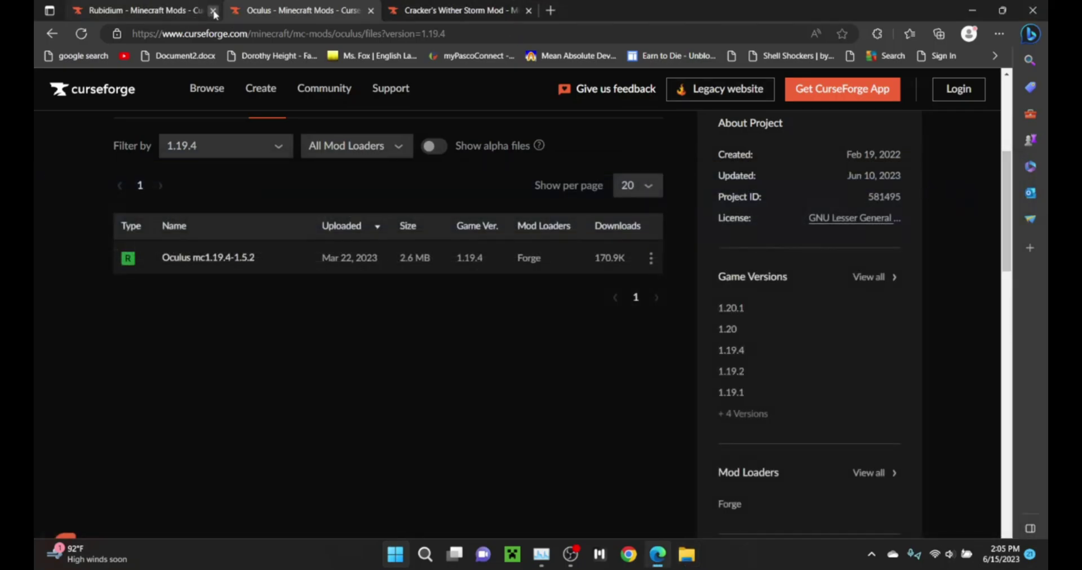
# Step: Close the three CurseForge pages and the other application window still open, leaving the desktop clear
pyautogui.click(214, 11)
pyautogui.click(213, 12)
pyautogui.click(213, 12)
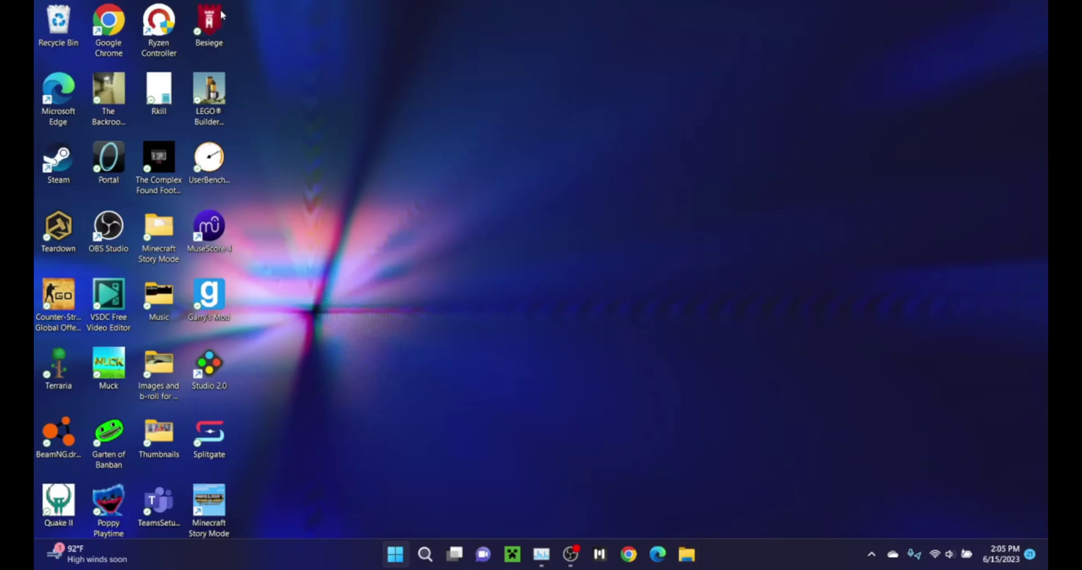
pyautogui.click(541, 555)
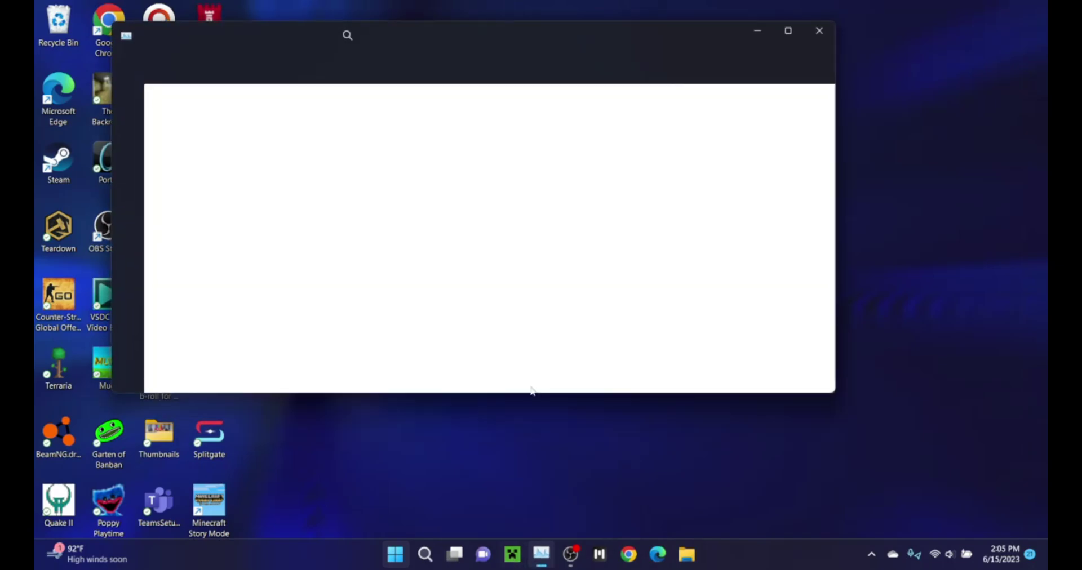
pyautogui.click(819, 30)
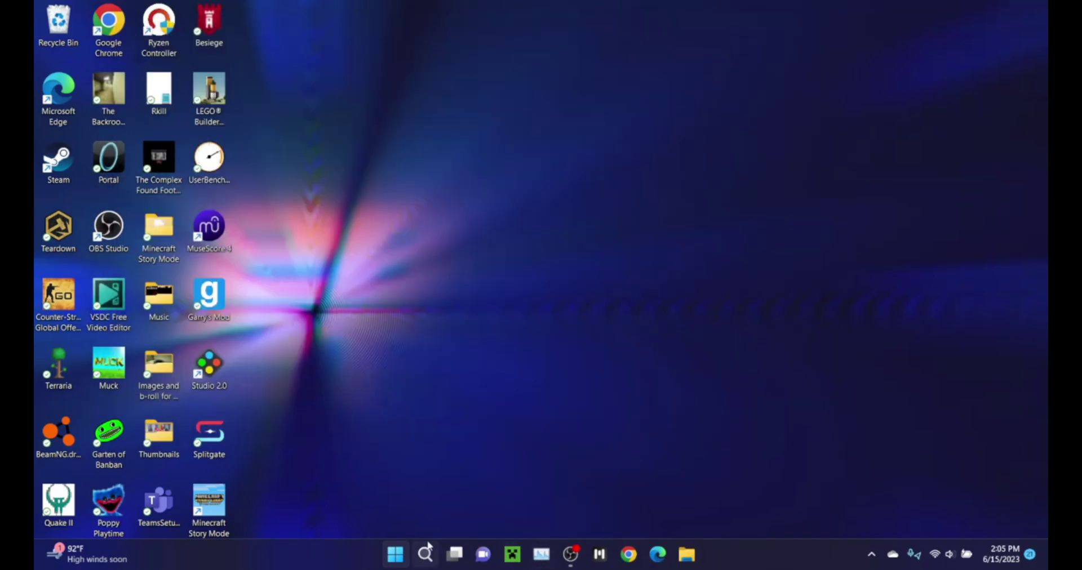
# Step: Open the Minecraft Launcher maximised and launch the "forge" installation, version 1.19.4-forge-45.0.49
pyautogui.click(523, 557)
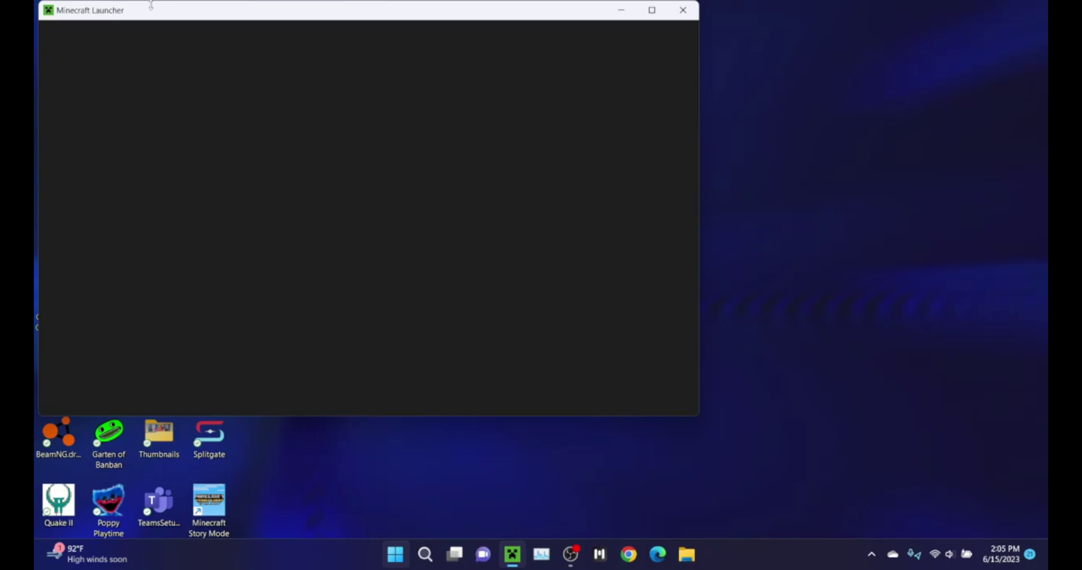
pyautogui.moveTo(155, 10); pyautogui.dragTo(490, 5)
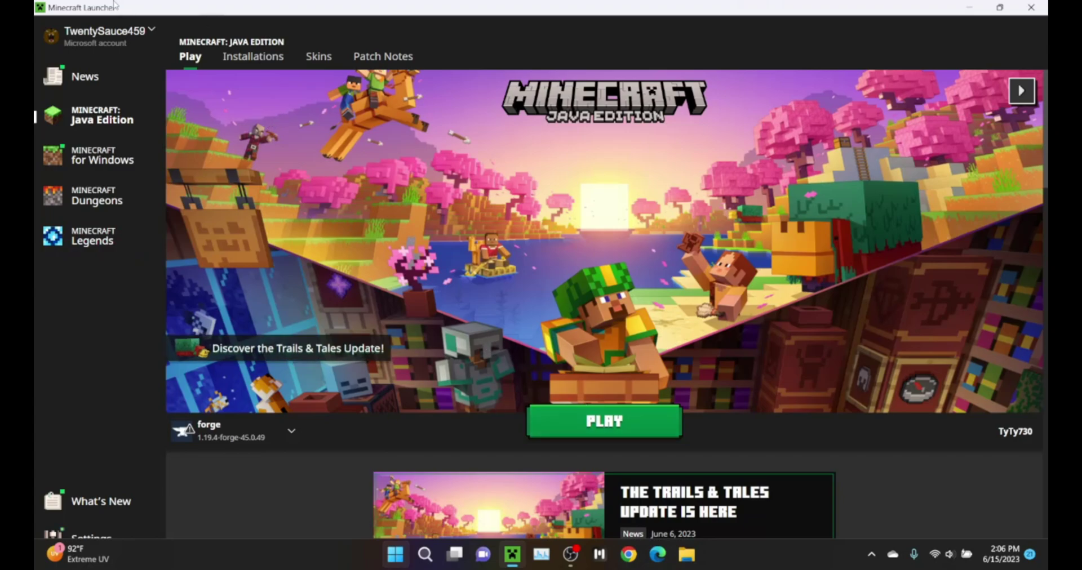
pyautogui.click(251, 61)
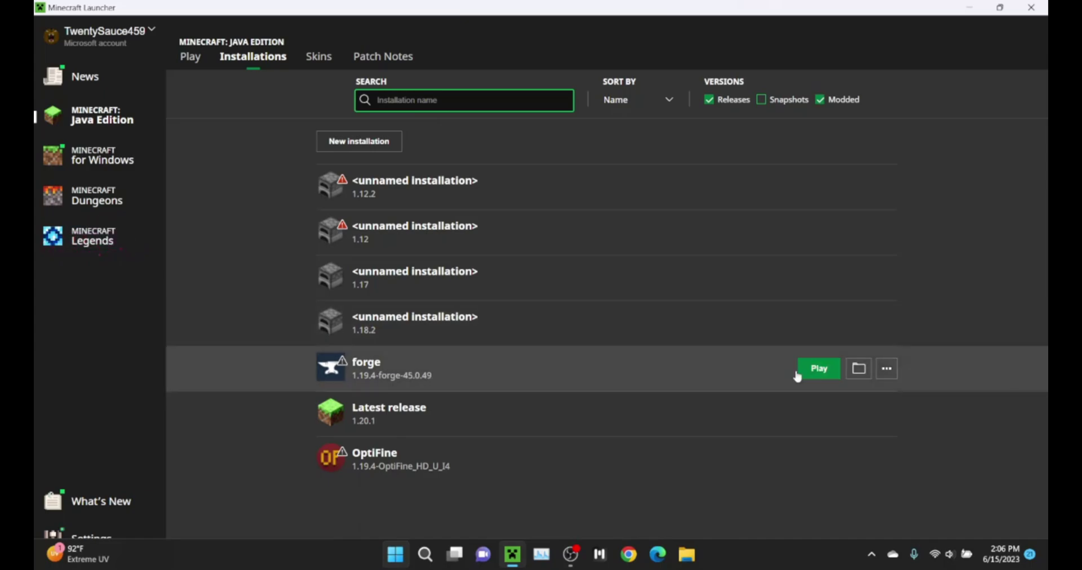
pyautogui.click(819, 370)
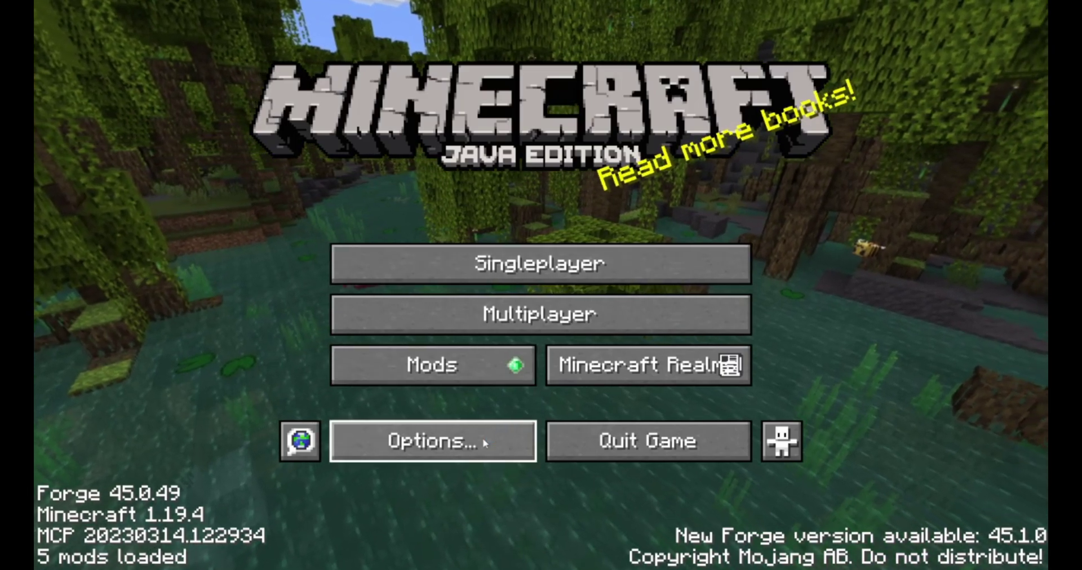
# Step: In Minecraft's video settings, set the Render Distance to 4 chunks and the Max Shadow Distance to 4 chunks
pyautogui.click(485, 442)
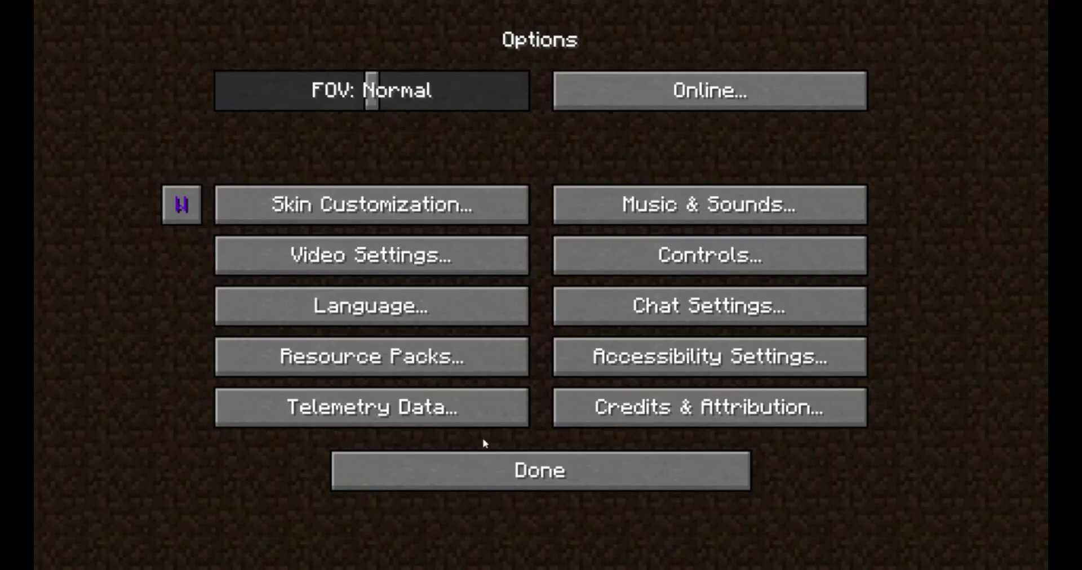
pyautogui.click(383, 267)
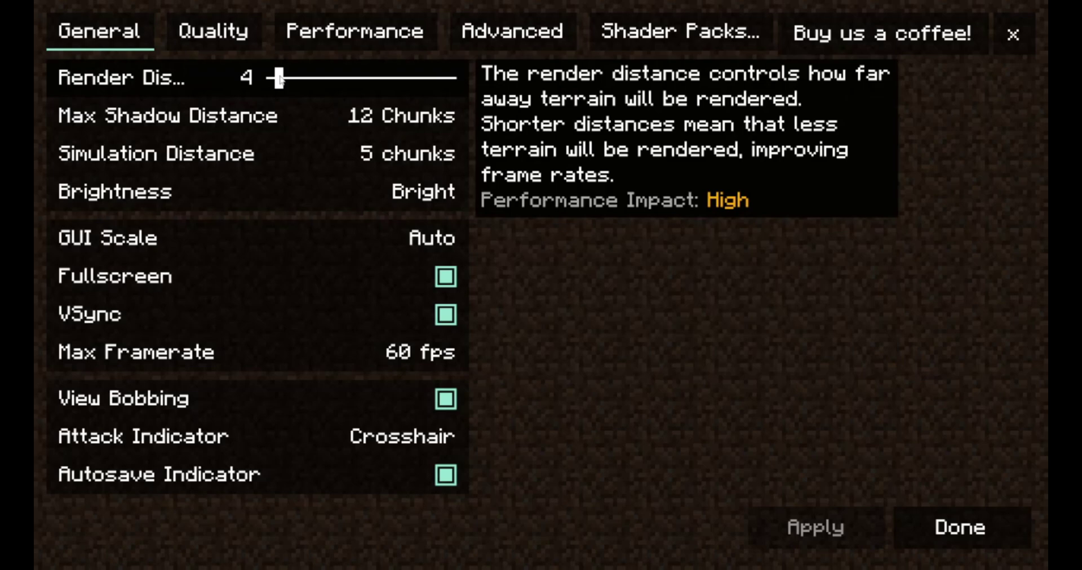
pyautogui.moveTo(280, 79)
pyautogui.mouseDown()
pyautogui.moveTo(265, 78)
pyautogui.moveTo(280, 78)
pyautogui.mouseUp()
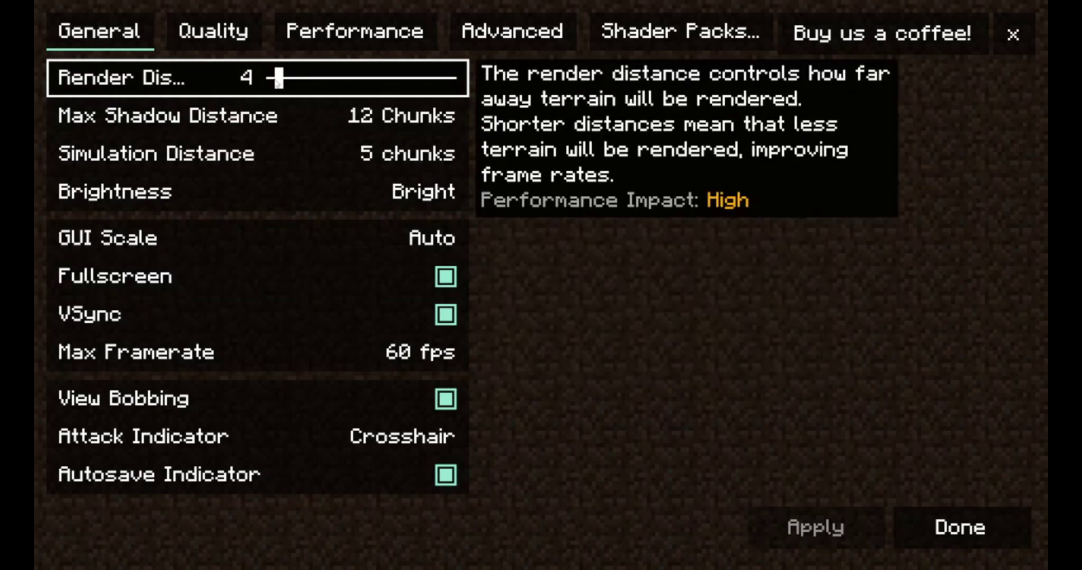
pyautogui.moveTo(277, 81); pyautogui.dragTo(278, 79)
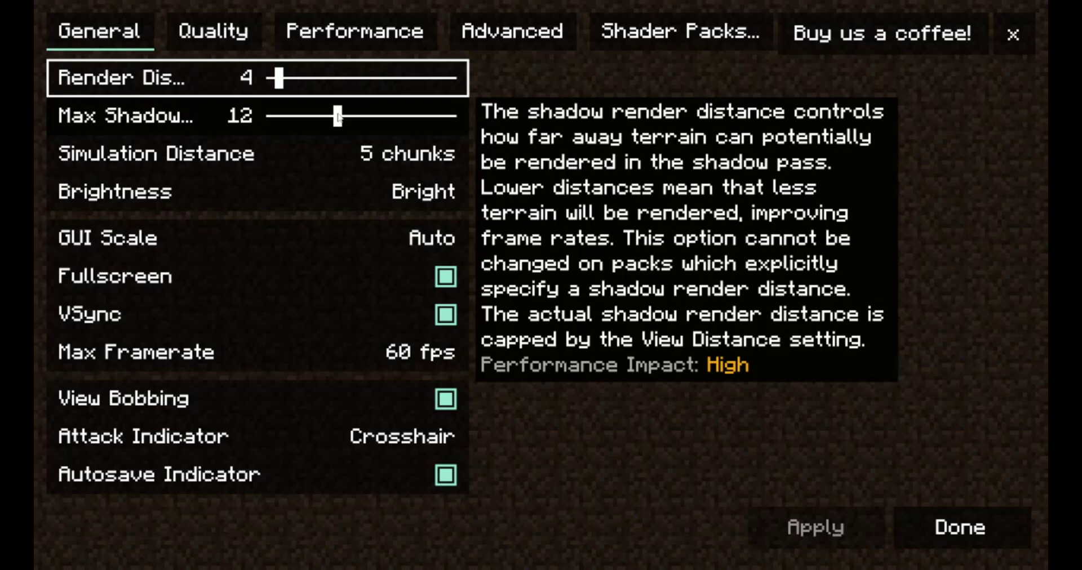
pyautogui.moveTo(339, 116); pyautogui.dragTo(294, 106)
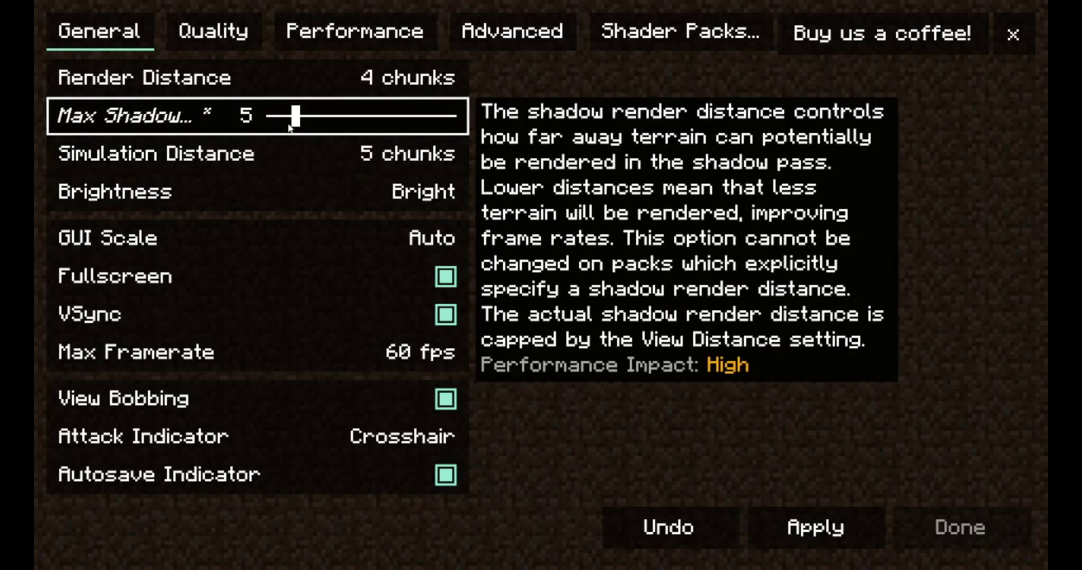
pyautogui.moveTo(299, 121); pyautogui.dragTo(290, 123)
# Step: Set the Simulation Distance to 5 chunks and the Max Framerate to 60 fps with VSync enabled
pyautogui.click(256, 157)
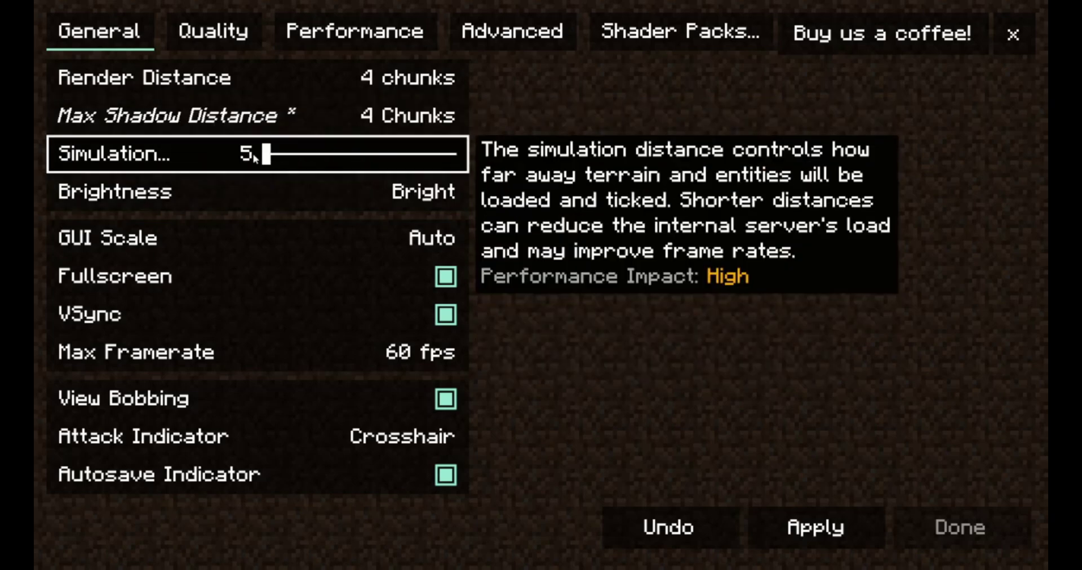
pyautogui.moveTo(274, 156); pyautogui.dragTo(233, 163)
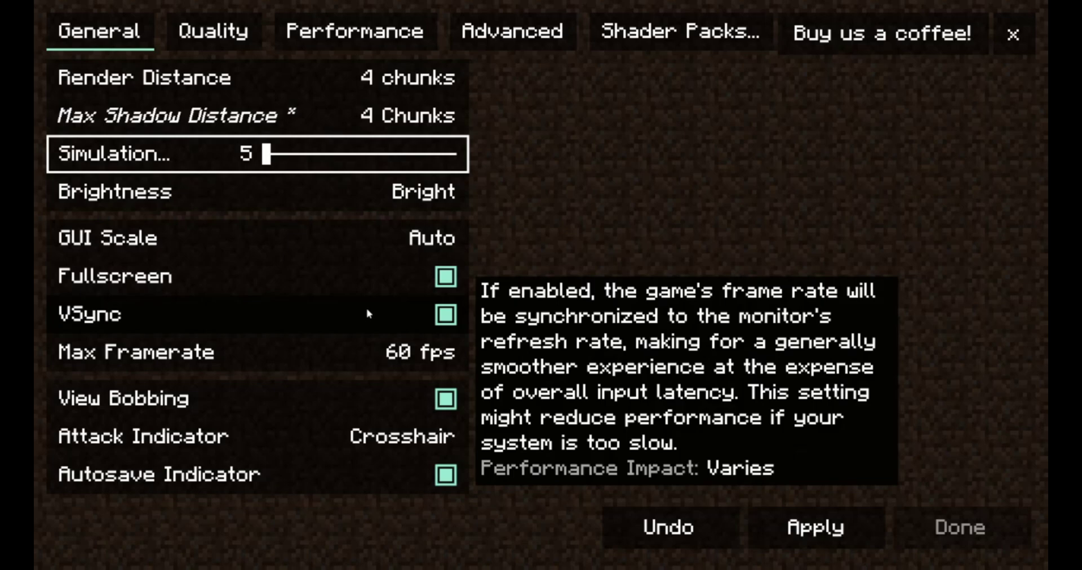
pyautogui.click(369, 314)
pyautogui.moveTo(307, 353)
pyautogui.mouseDown()
pyautogui.moveTo(285, 353)
pyautogui.moveTo(306, 352)
pyautogui.mouseUp()
pyautogui.click(343, 324)
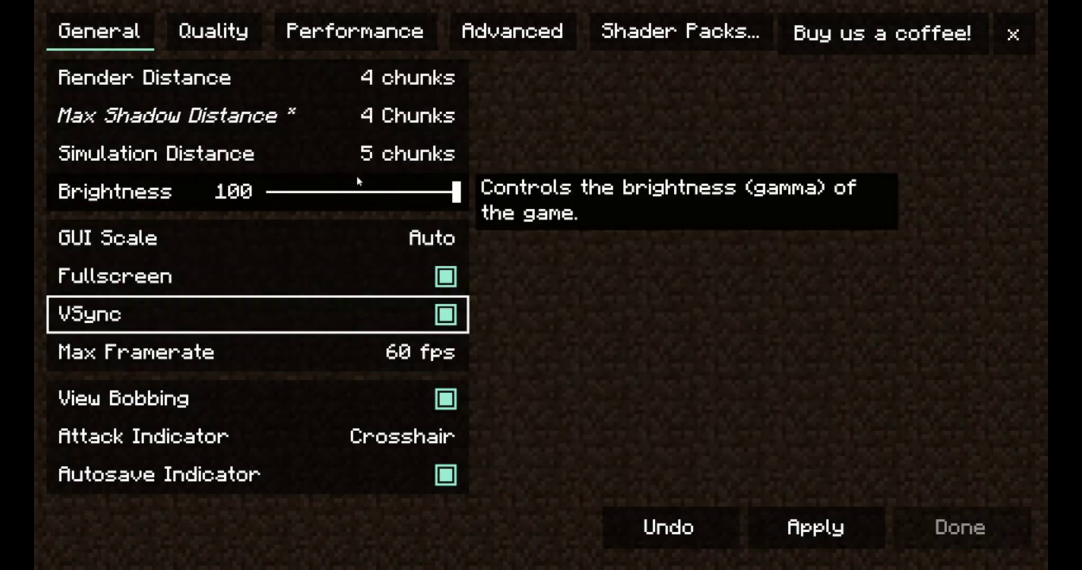
# Step: Review the Performance and Advanced video settings and the list of available shader packs
pyautogui.click(355, 31)
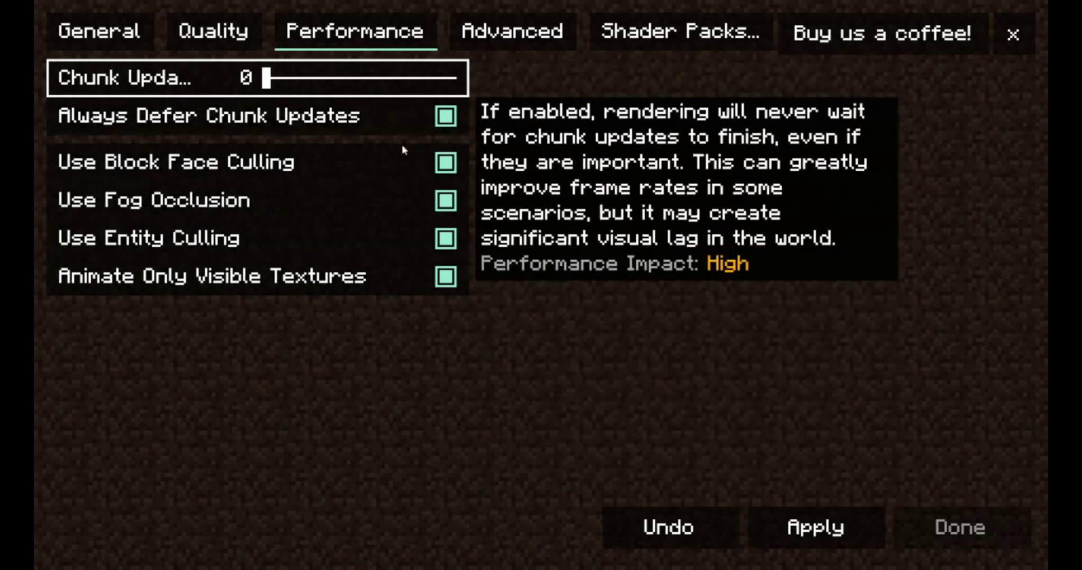
pyautogui.click(512, 40)
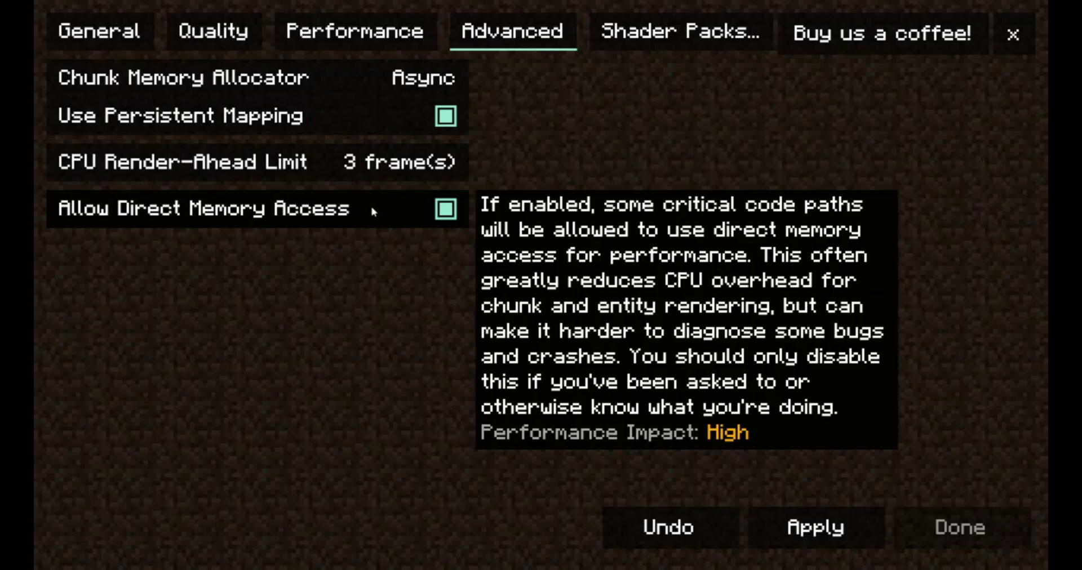
pyautogui.click(654, 40)
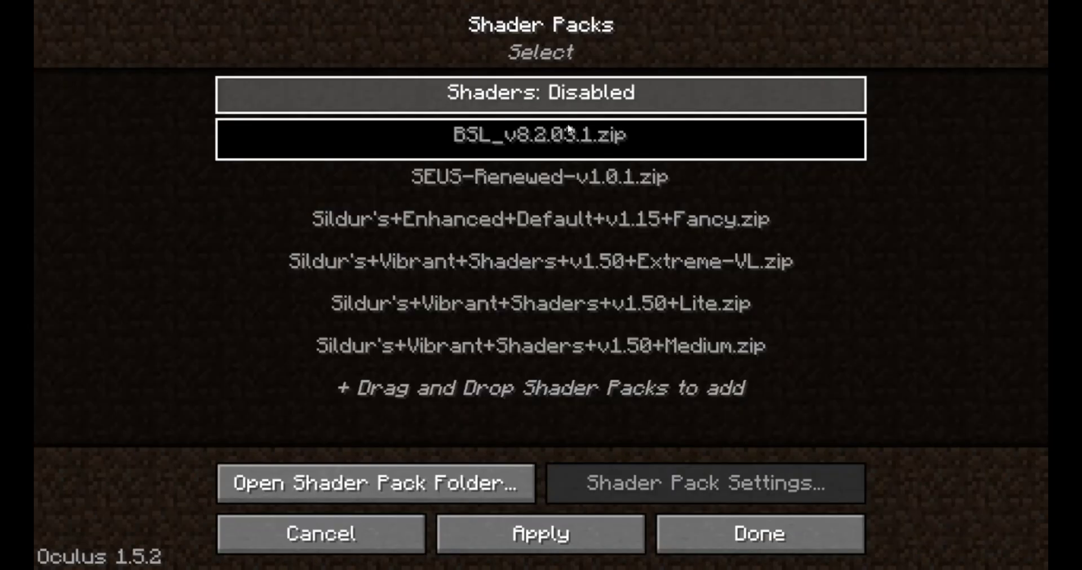
pyautogui.click(725, 533)
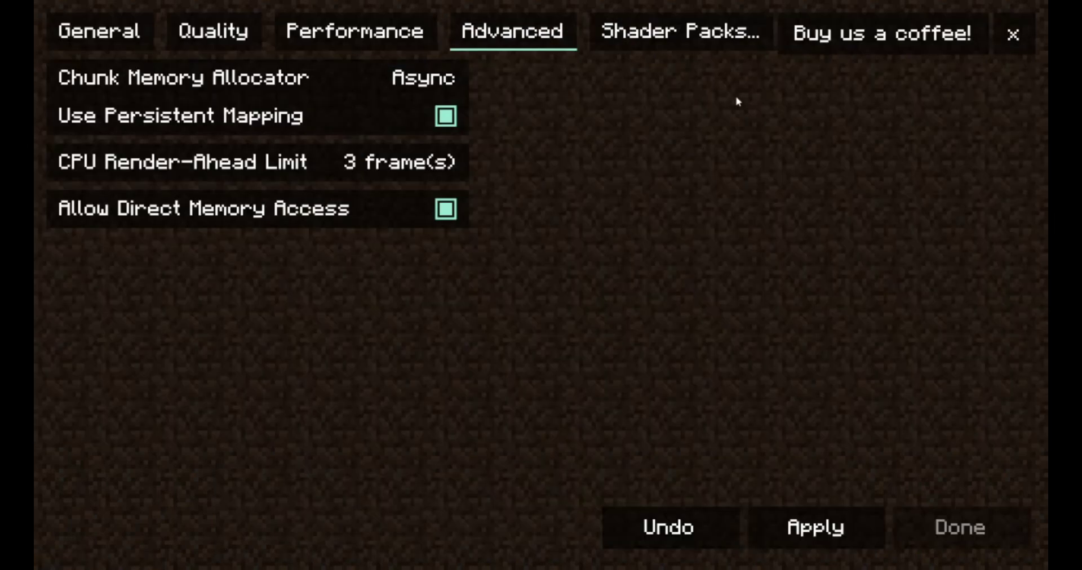
# Step: Apply the video settings, leave the options and load the singleplayer world "wither"
pyautogui.click(835, 538)
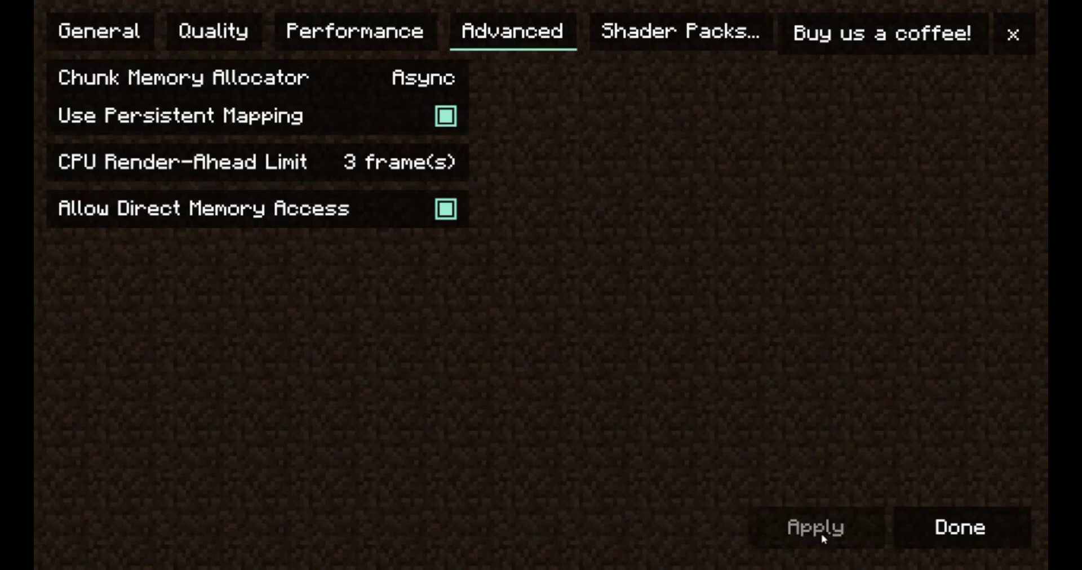
pyautogui.click(956, 542)
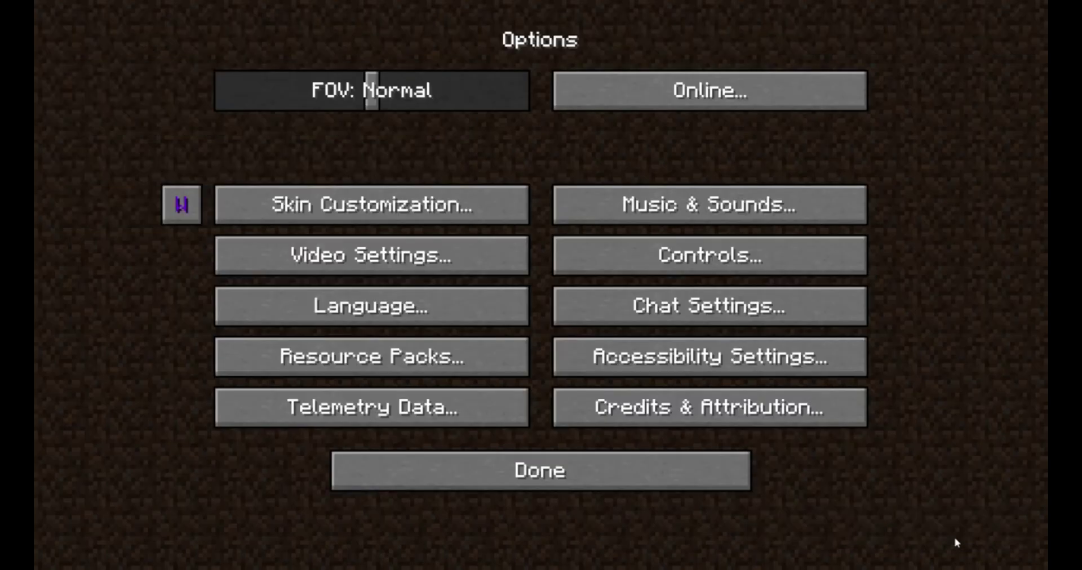
pyautogui.click(576, 469)
pyautogui.click(586, 255)
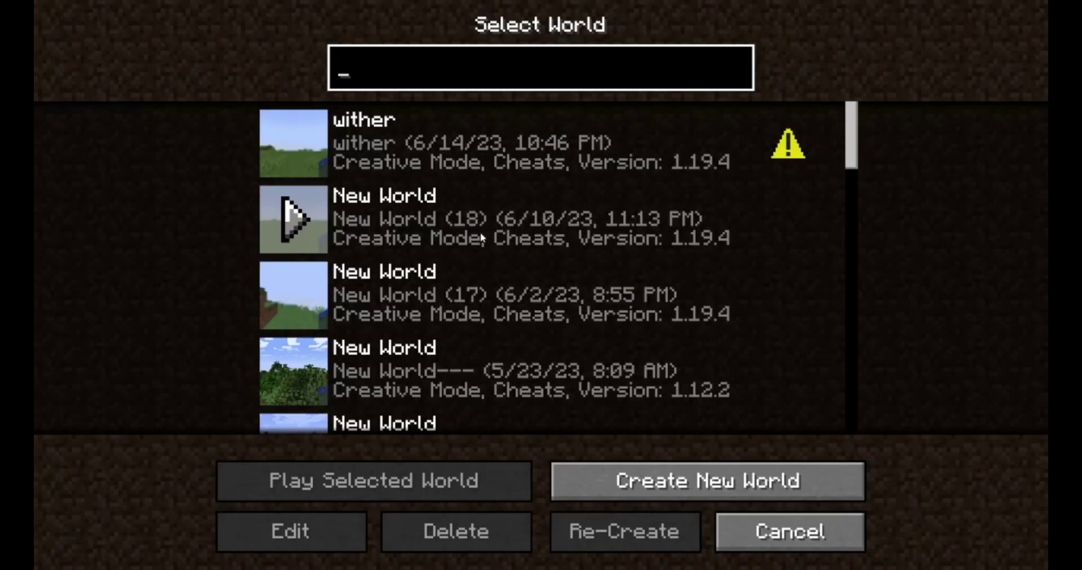
pyautogui.click(312, 147)
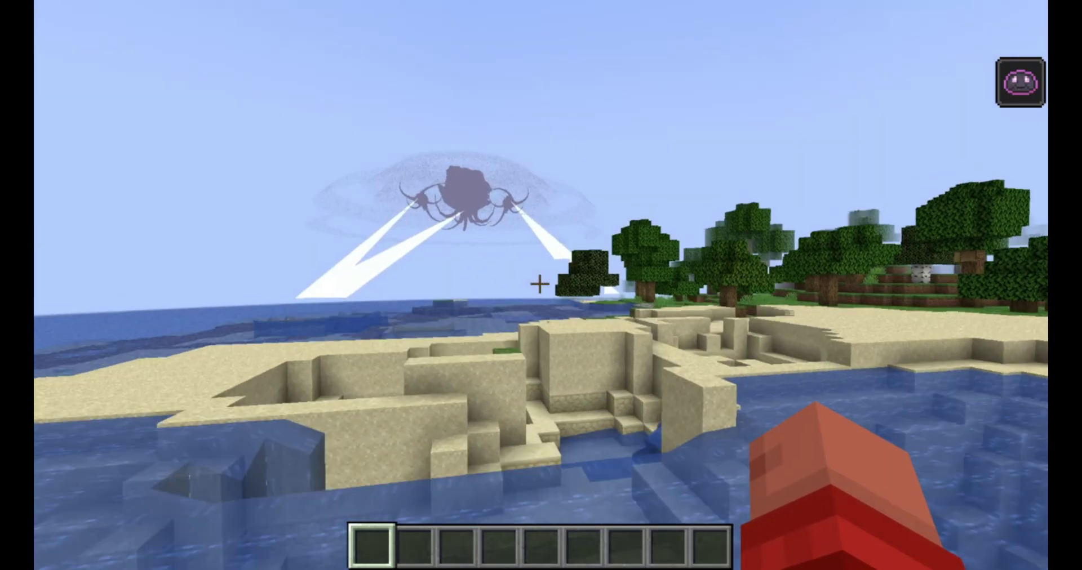
# Step: Toggle the debug overlay in the world to check the frame rate and loaded mod versions at two places
pyautogui.press('F3')
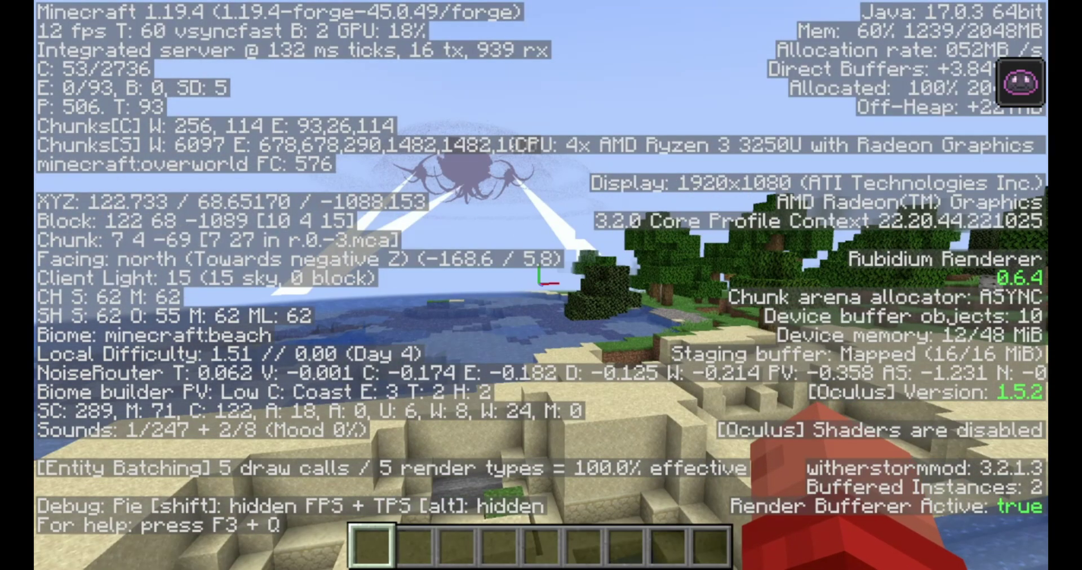
pyautogui.press('F3')
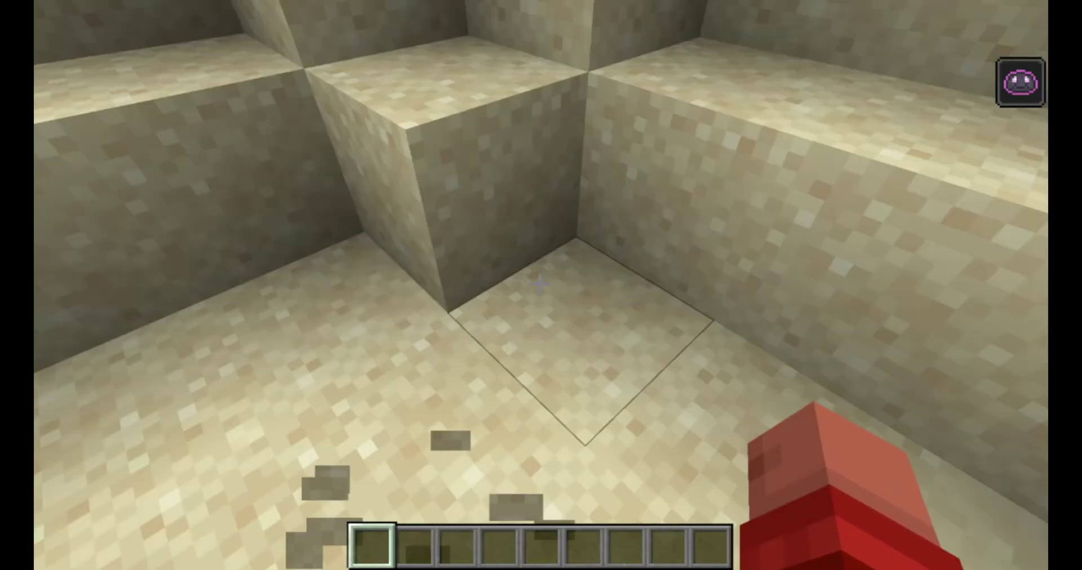
pyautogui.press('F3')
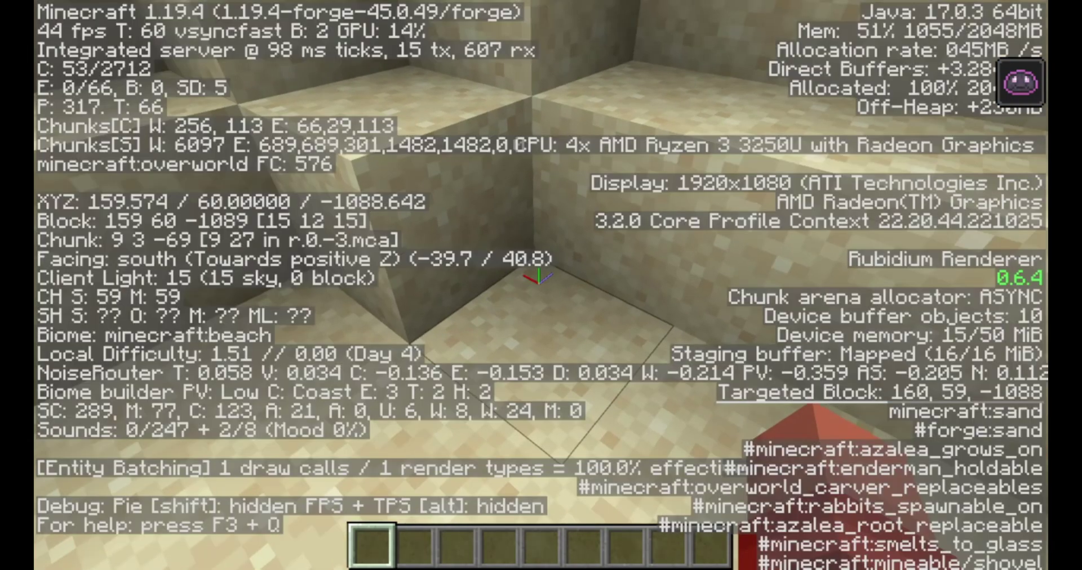
# Step: Hide the debug overlay, then fly out over the ocean and back along the sandy beach towards the distant Wither Storm
pyautogui.press('F3')
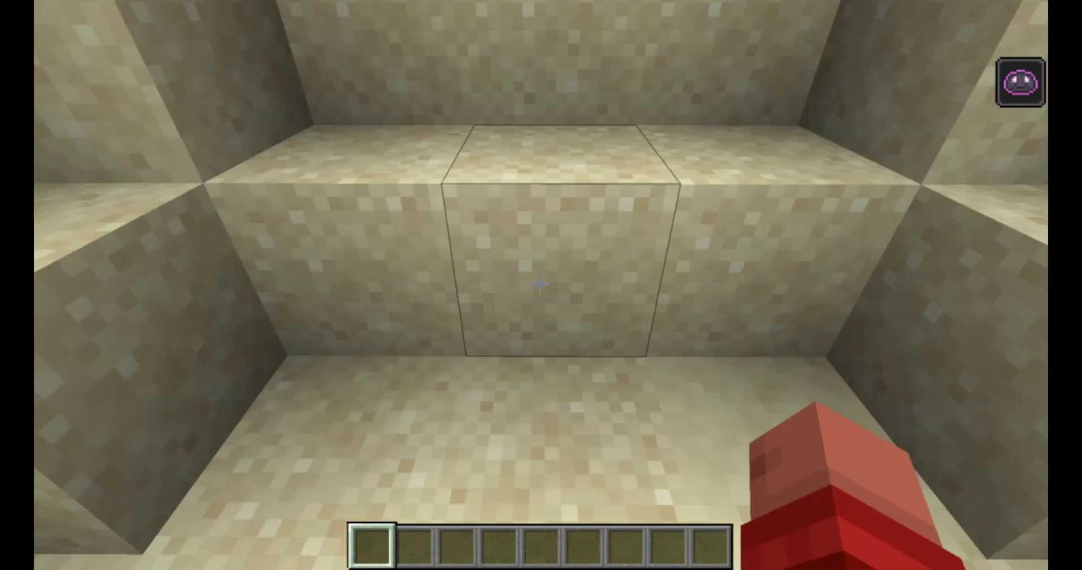
pyautogui.press('space')
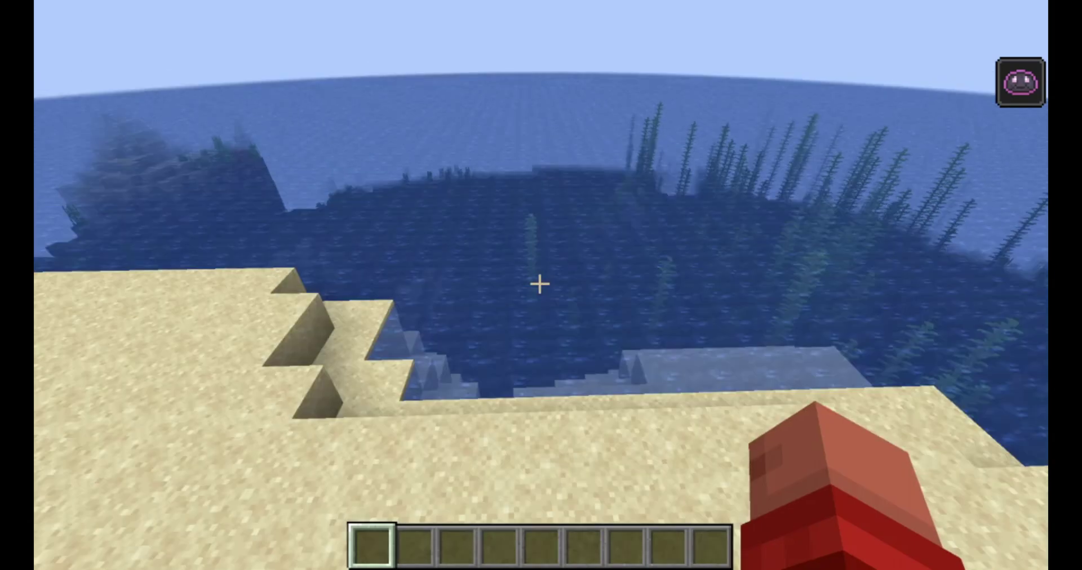
pyautogui.press('w')
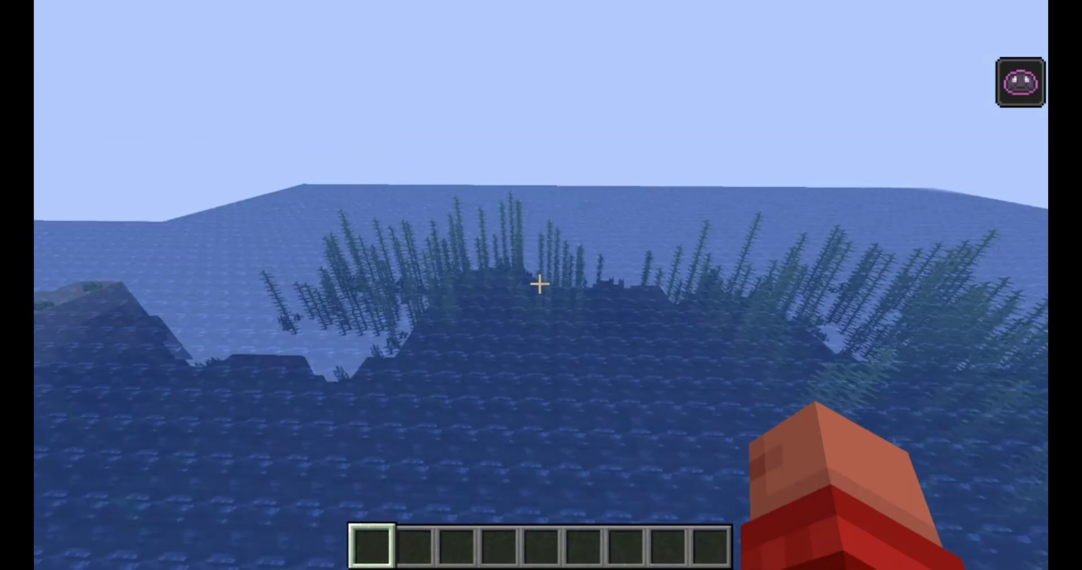
pyautogui.press('w')
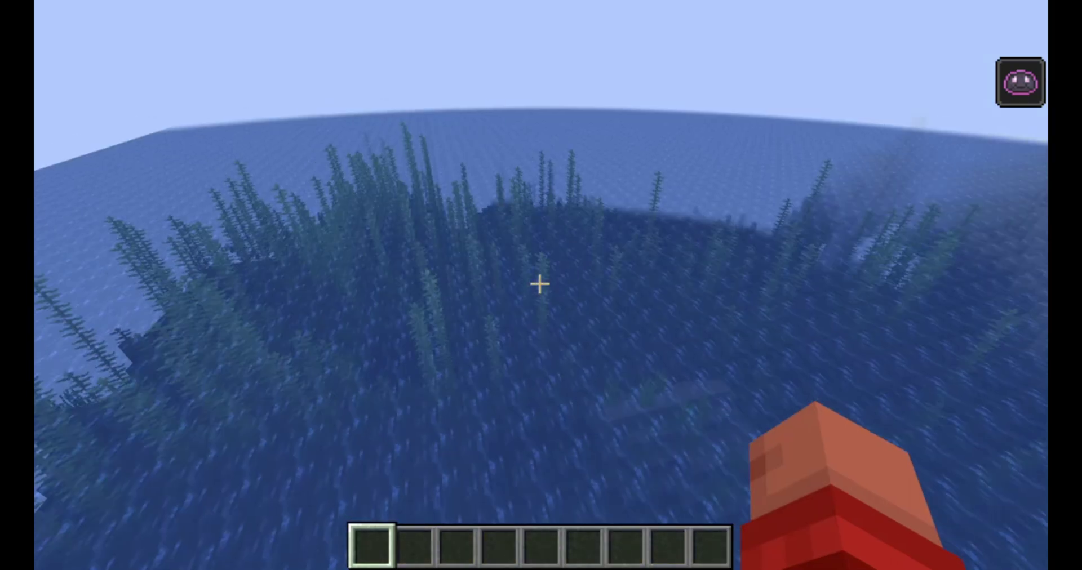
pyautogui.press('w')
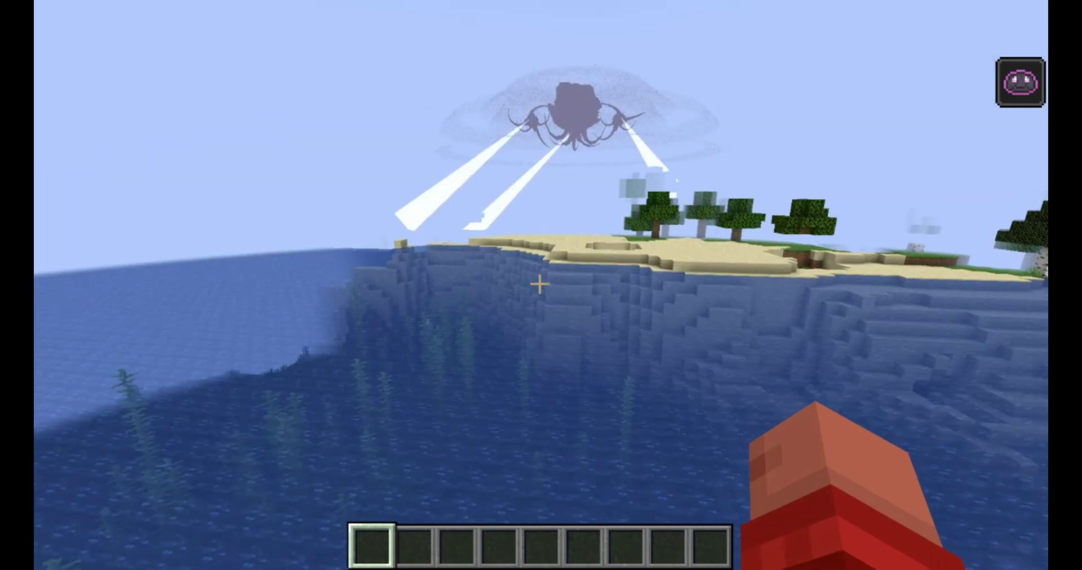
pyautogui.press('w')
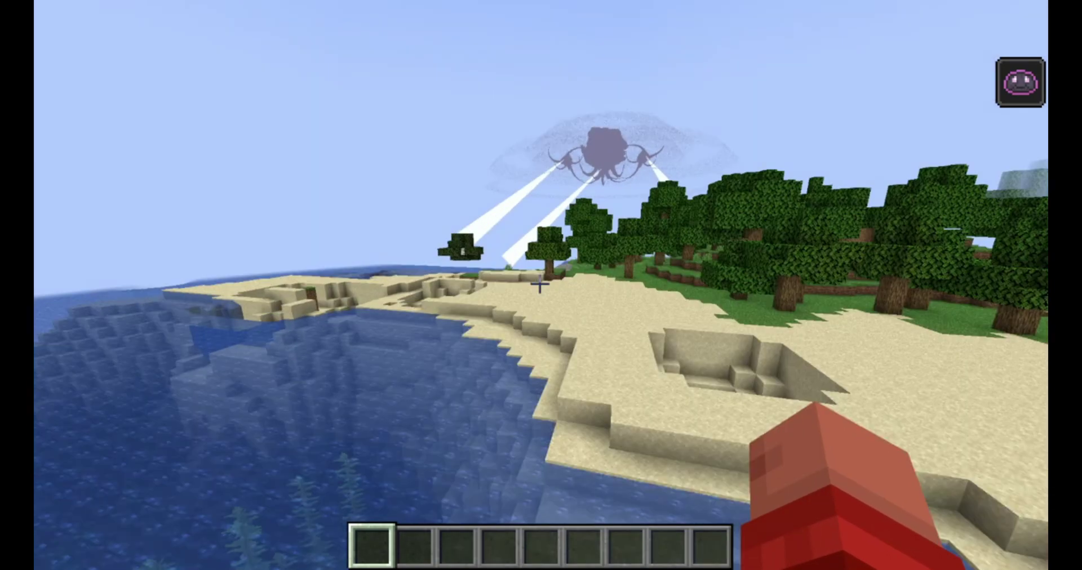
pyautogui.press('space')
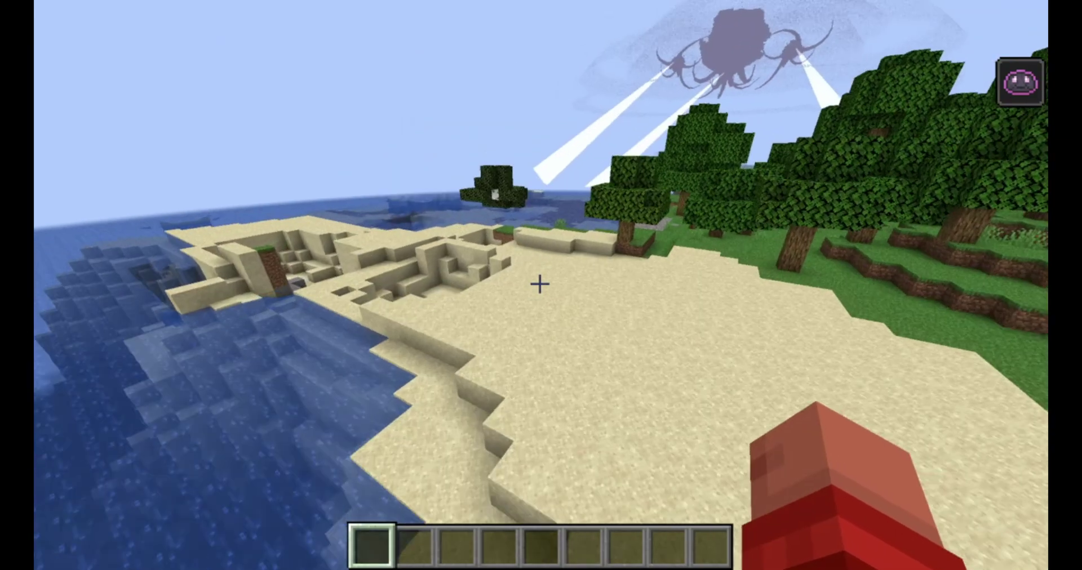
pyautogui.press('w')
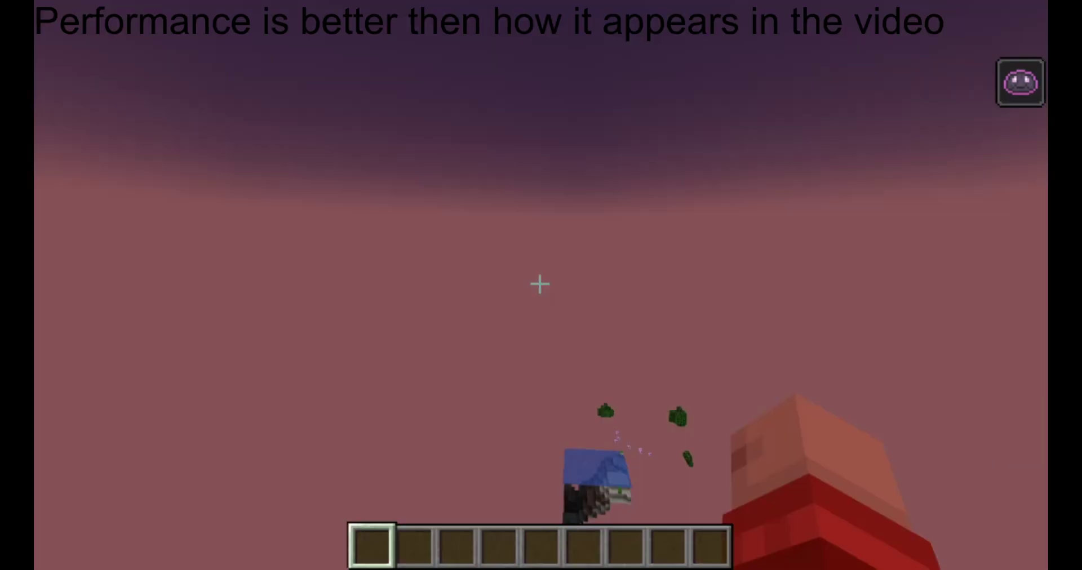
# Step: Switch the camera to the third-person view facing the front of the player character
pyautogui.press('F5')
pyautogui.press('F5')
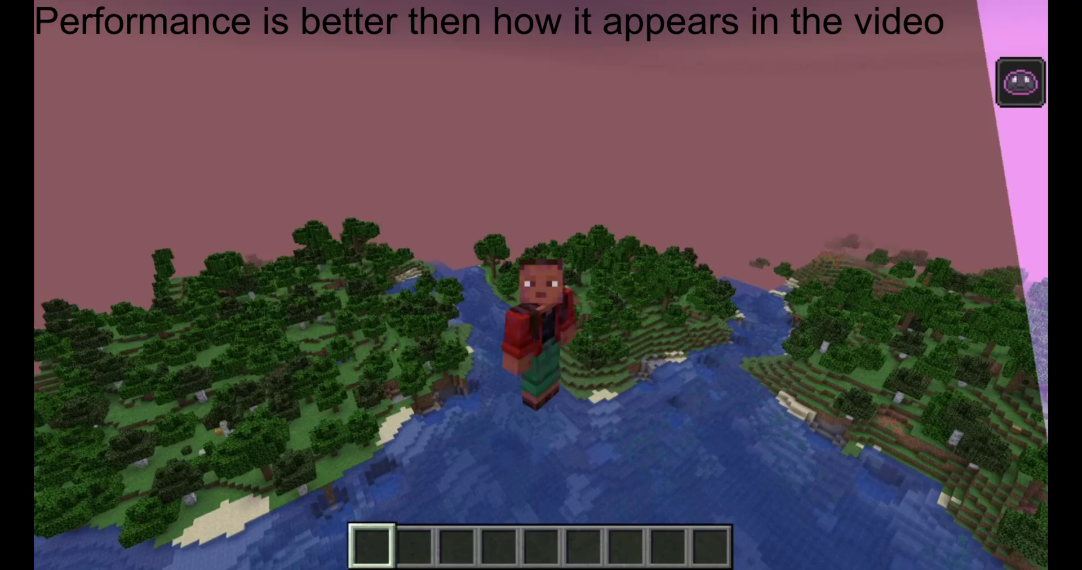